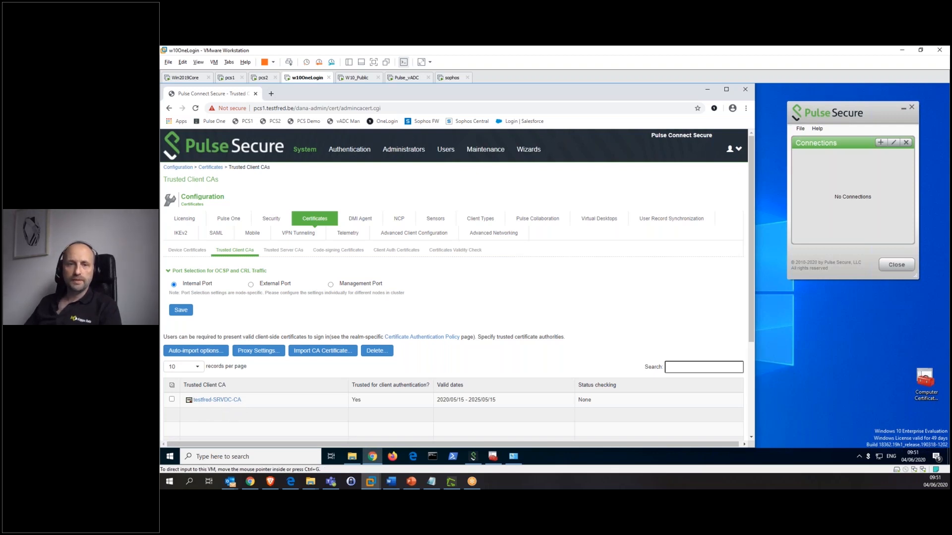
Create a certificate authentication server named CertServ, keeping the <certDN.CN> user name template, and save it.
mouse_move(314, 151)
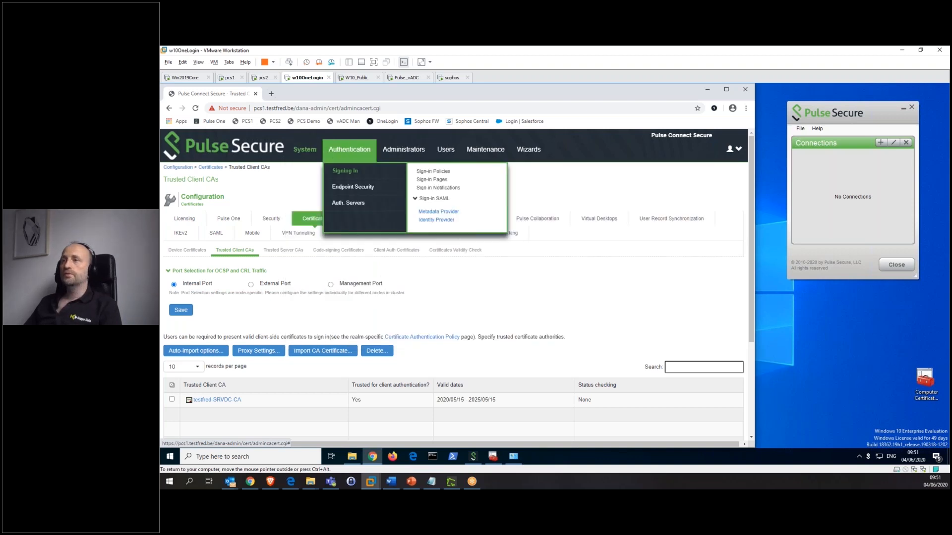
left_click(350, 203)
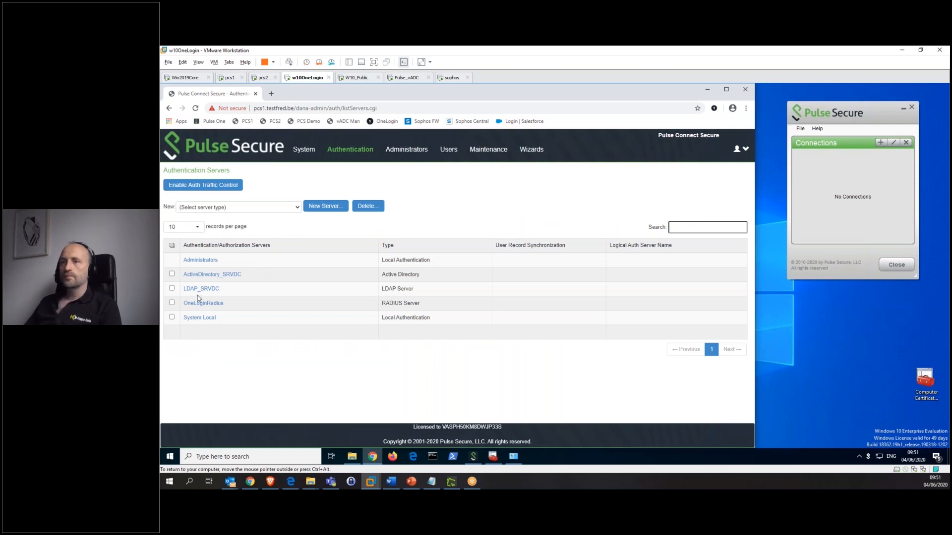
left_click(236, 207)
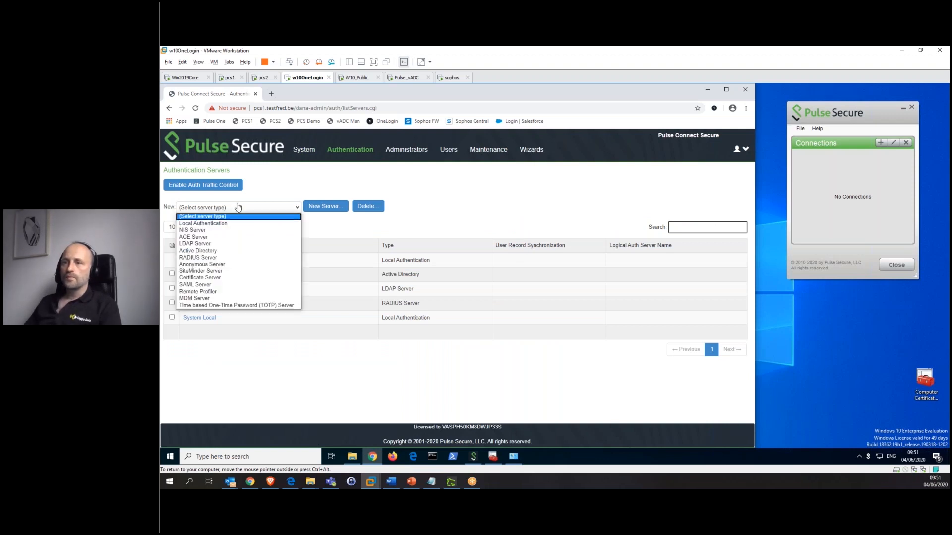
left_click(199, 278)
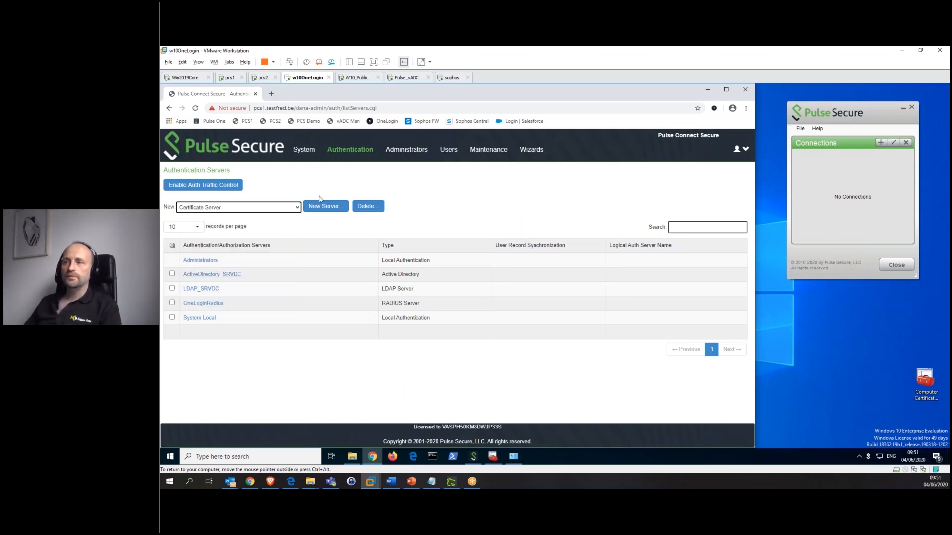
left_click(322, 204)
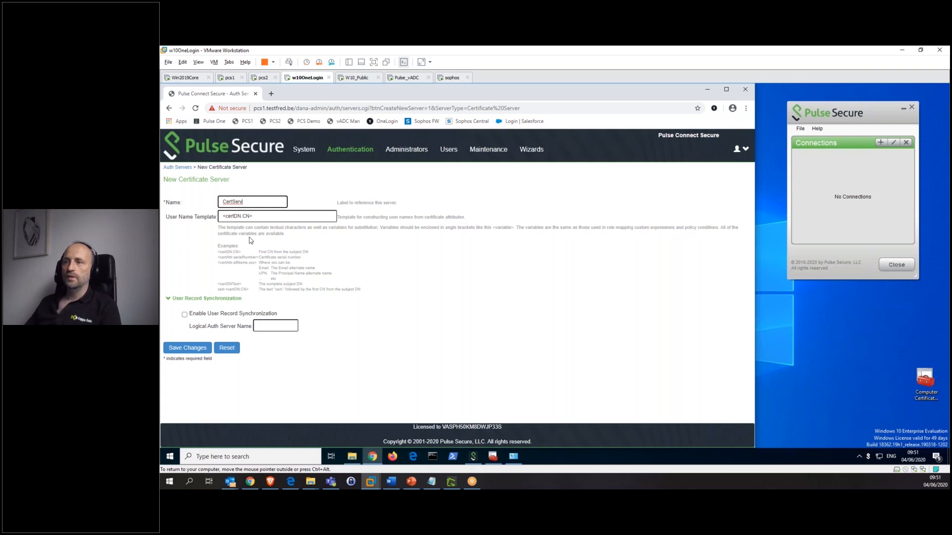
left_click(197, 350)
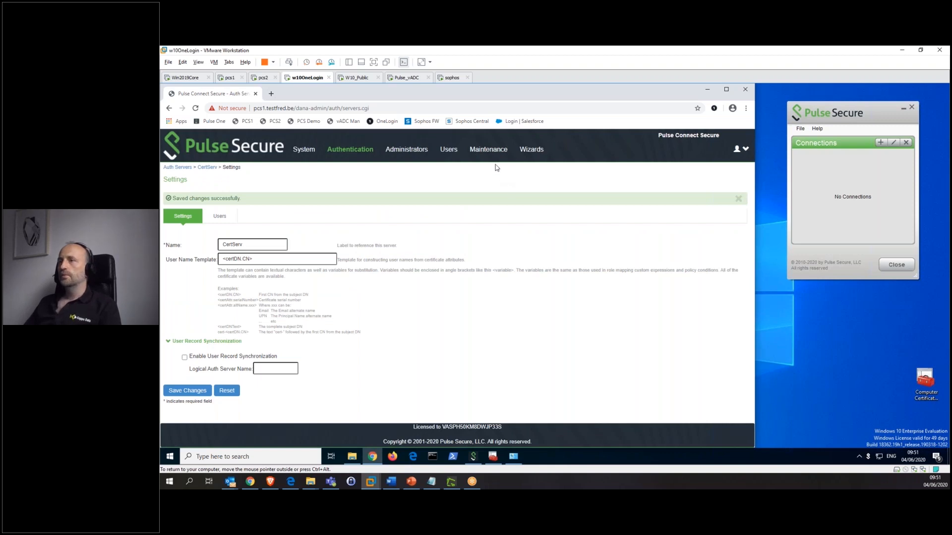
Create a user realm named MachineCert that authenticates against the CertServ server, and save it.
mouse_move(452, 151)
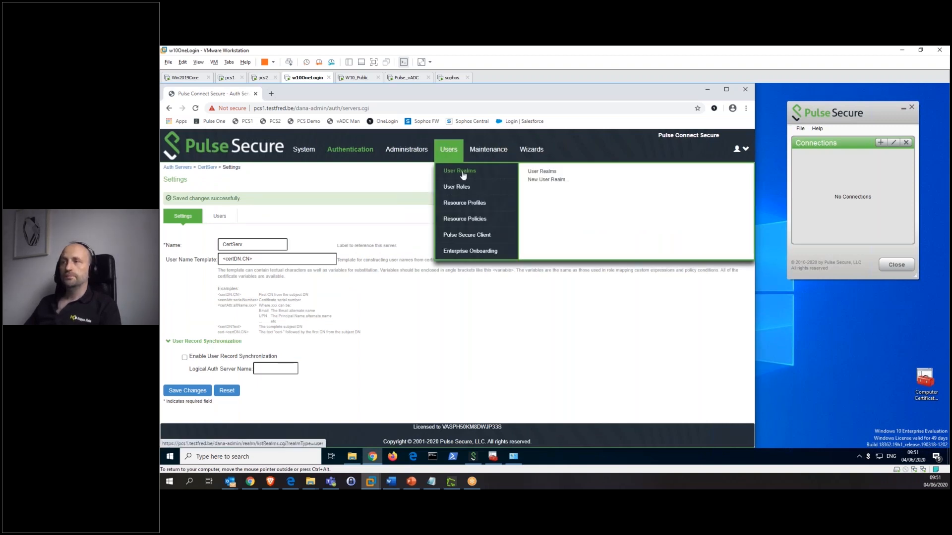
left_click(553, 175)
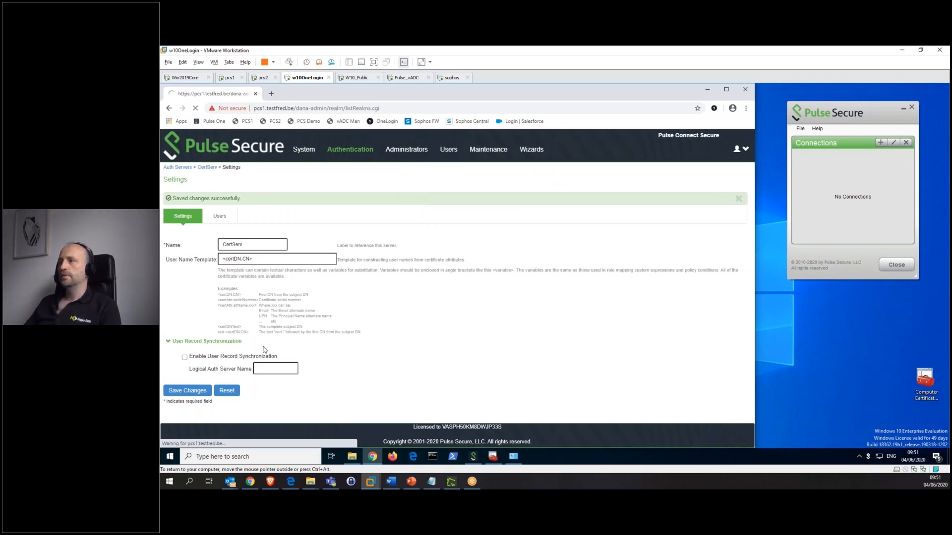
left_click(176, 209)
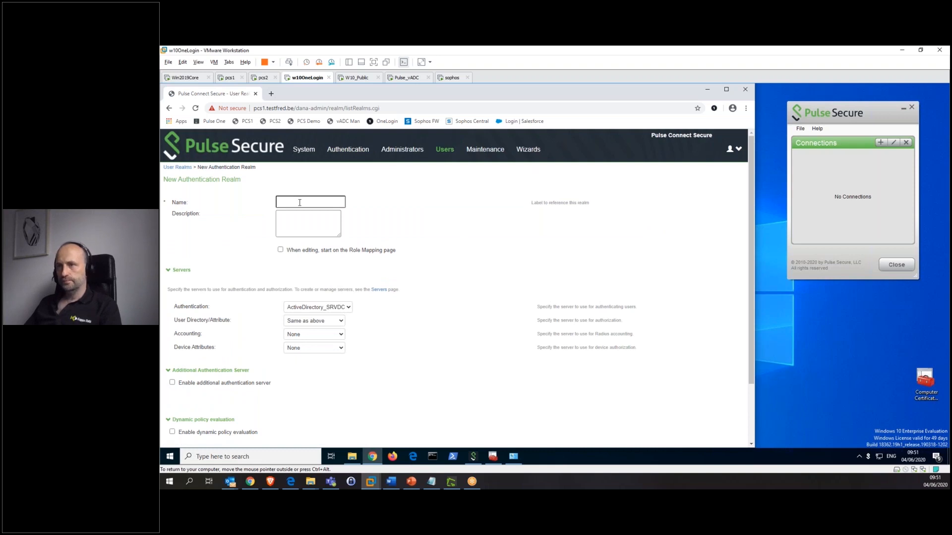
left_click(301, 204)
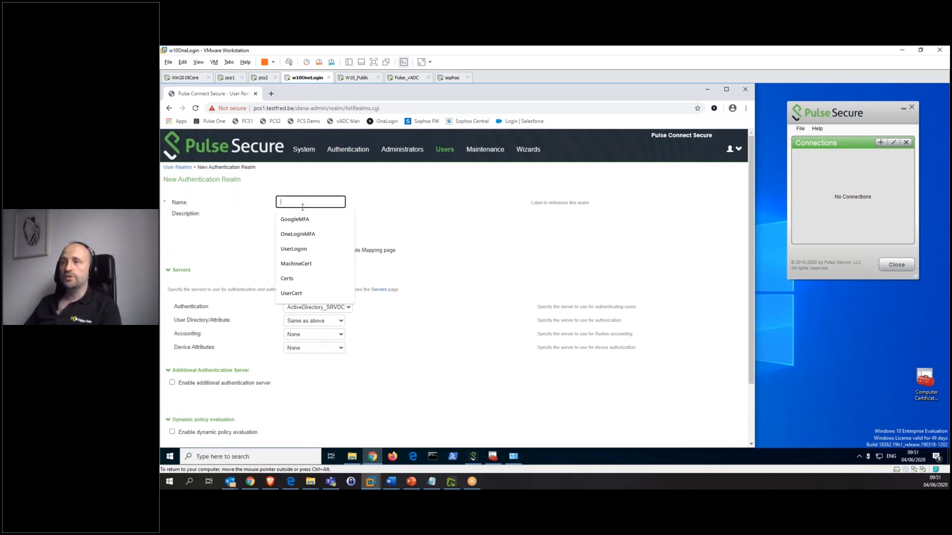
left_click(295, 267)
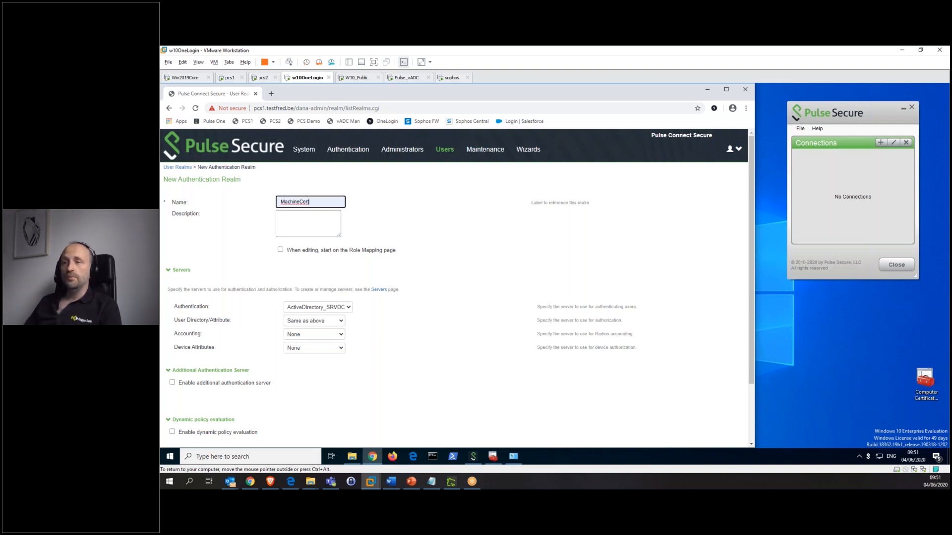
left_click(327, 310)
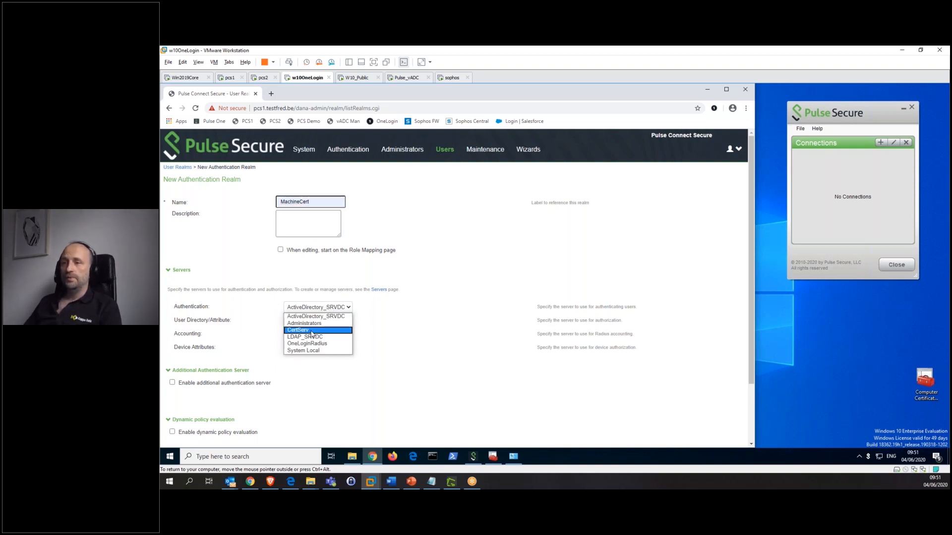
left_click(318, 330)
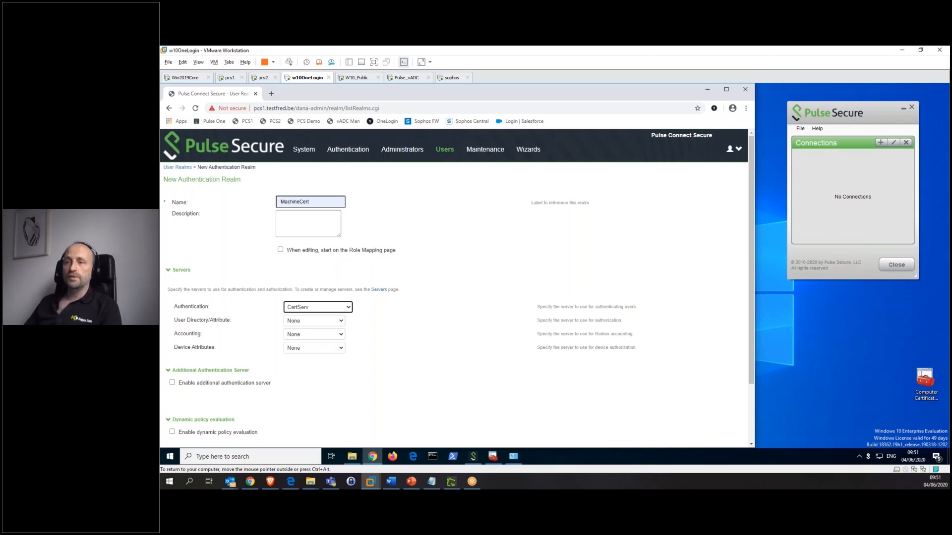
scroll(387, 344, "down", 3)
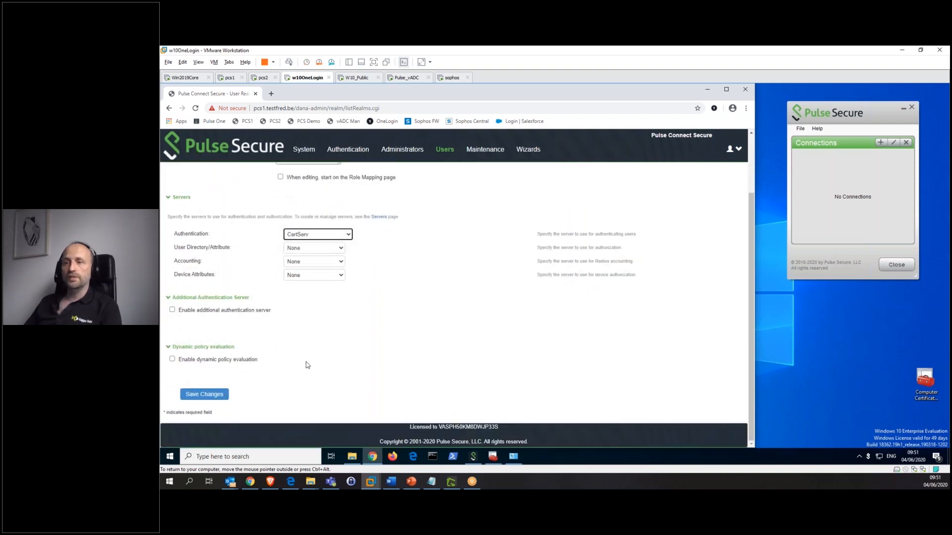
left_click(203, 394)
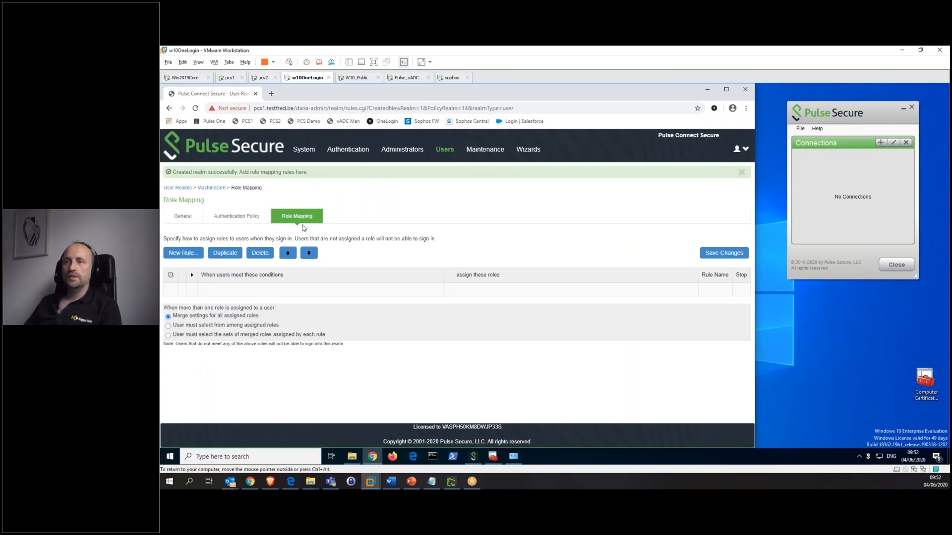
Add a role mapping rule named AnyCert to the MachineCert realm that assigns the Users role when the username is *.
left_click(190, 255)
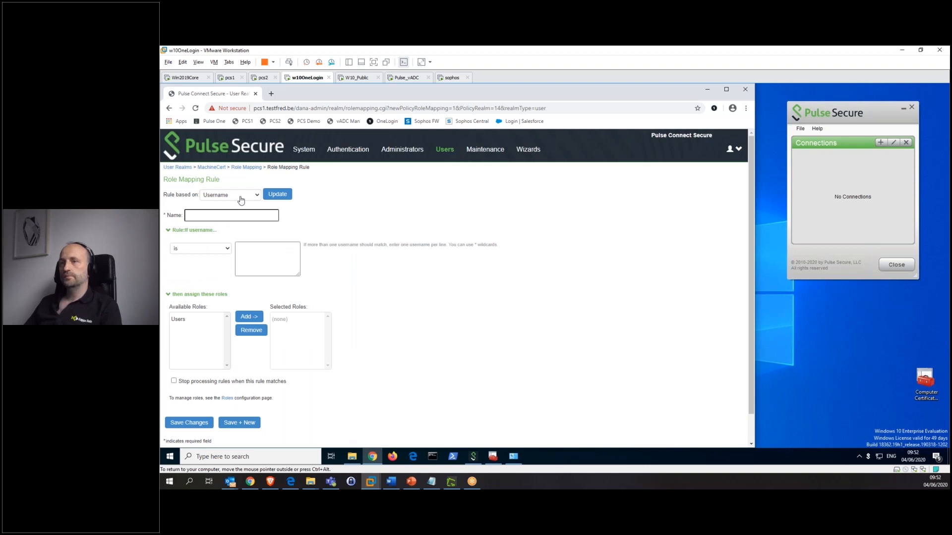
left_click(249, 197)
left_click(227, 213)
left_click(226, 216)
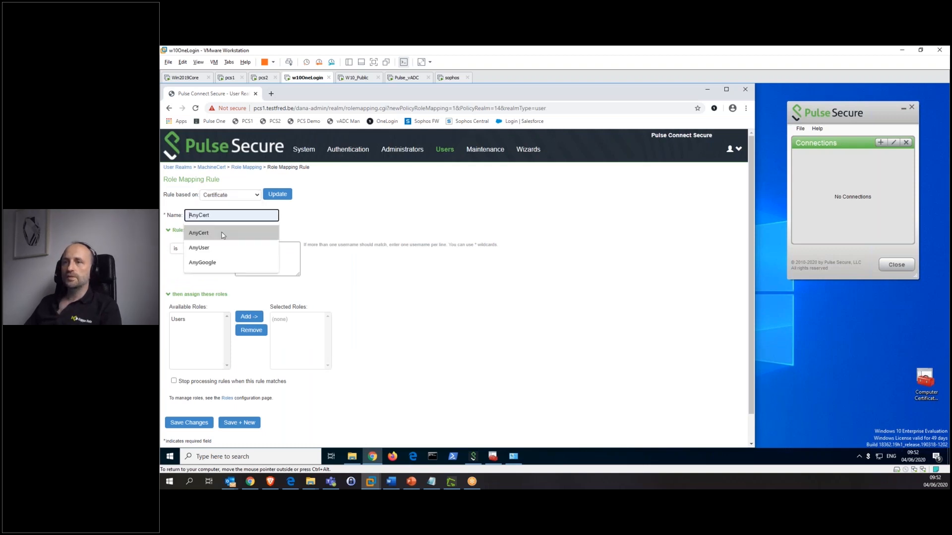
left_click(222, 237)
left_click(267, 246)
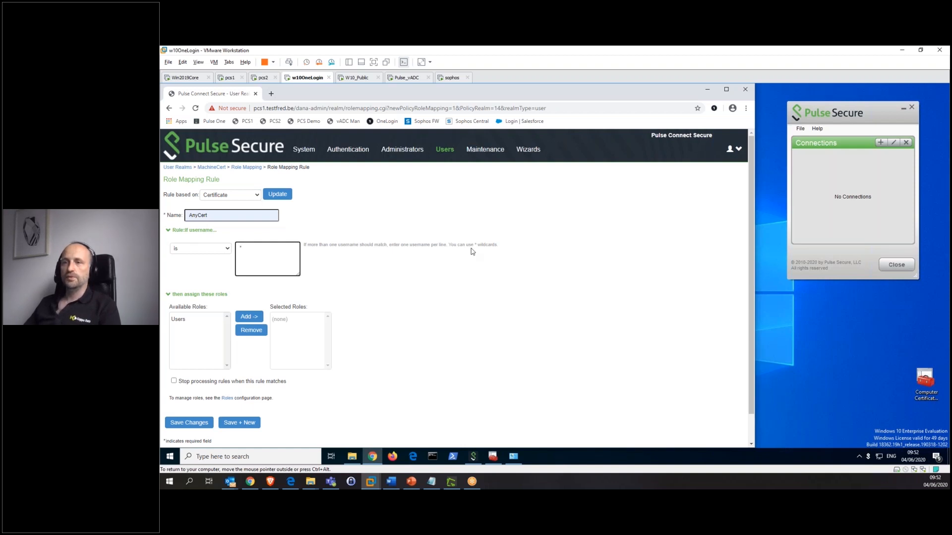
type("*")
left_click(180, 319)
left_click(249, 316)
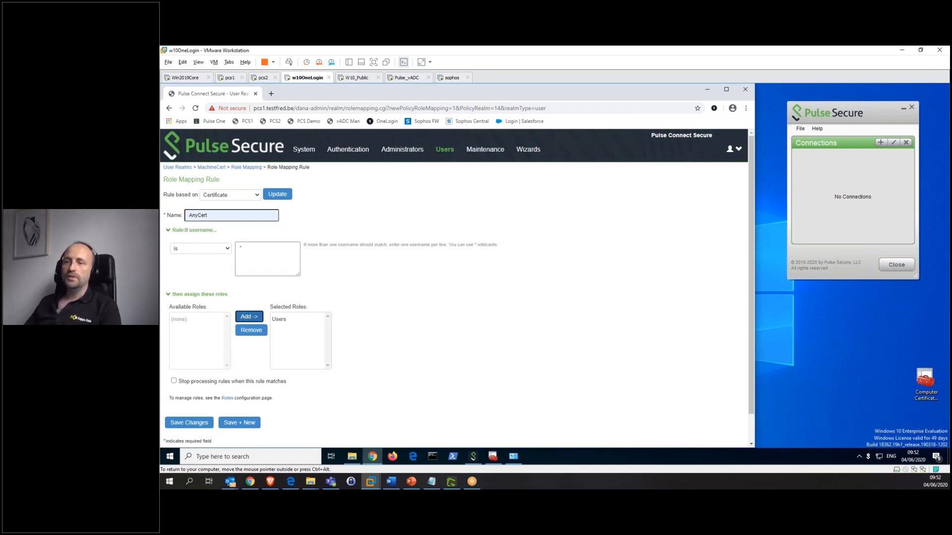
left_click(197, 424)
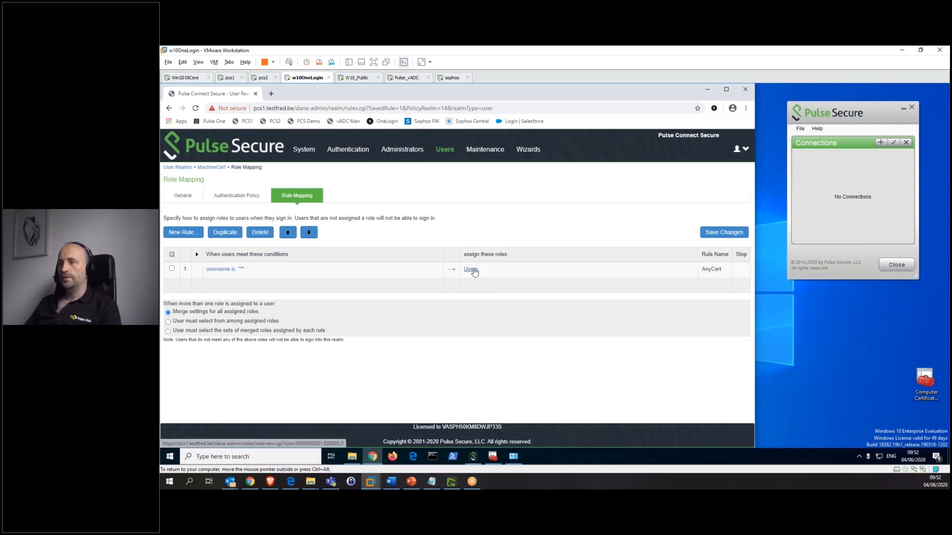
Try the Default component set in the Users role's VPN tunneling client settings and set it back to None.
left_click(471, 269)
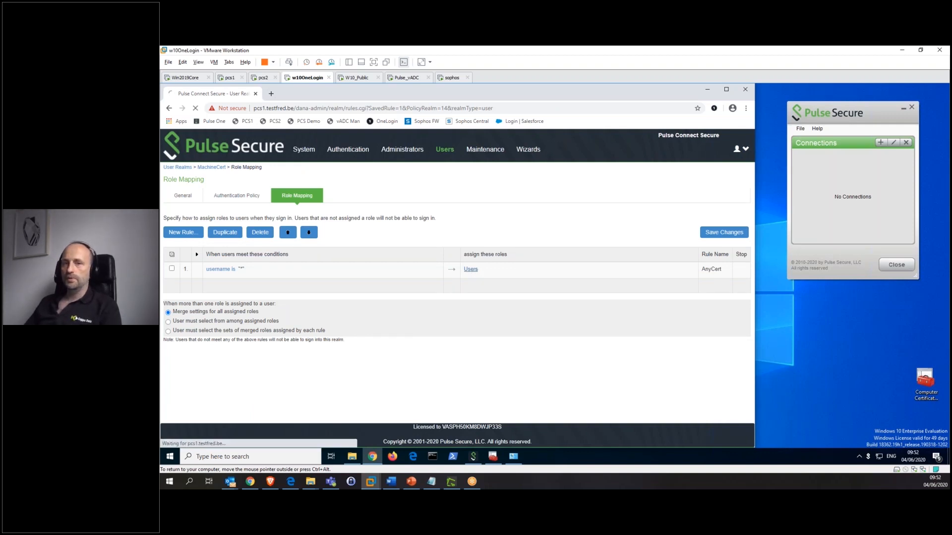
left_click(593, 195)
left_click(222, 217)
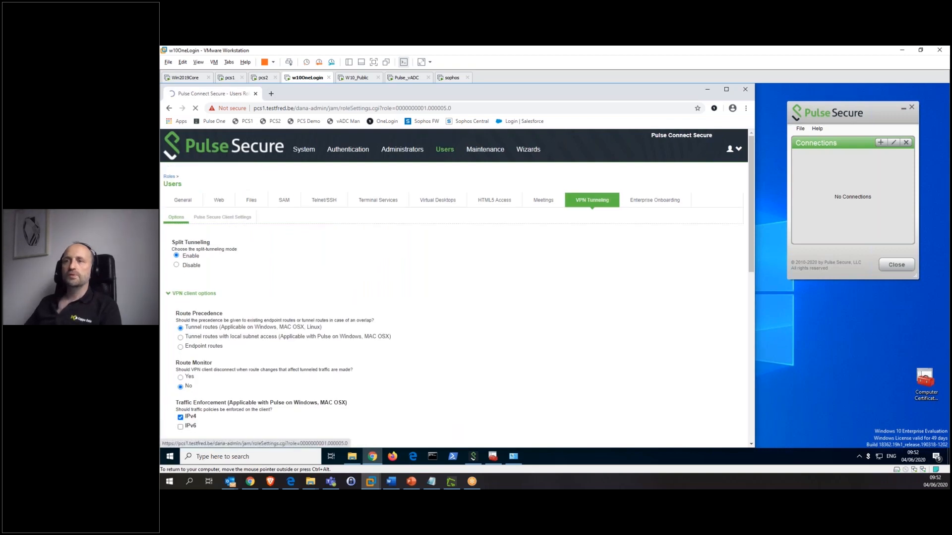
left_click(223, 282)
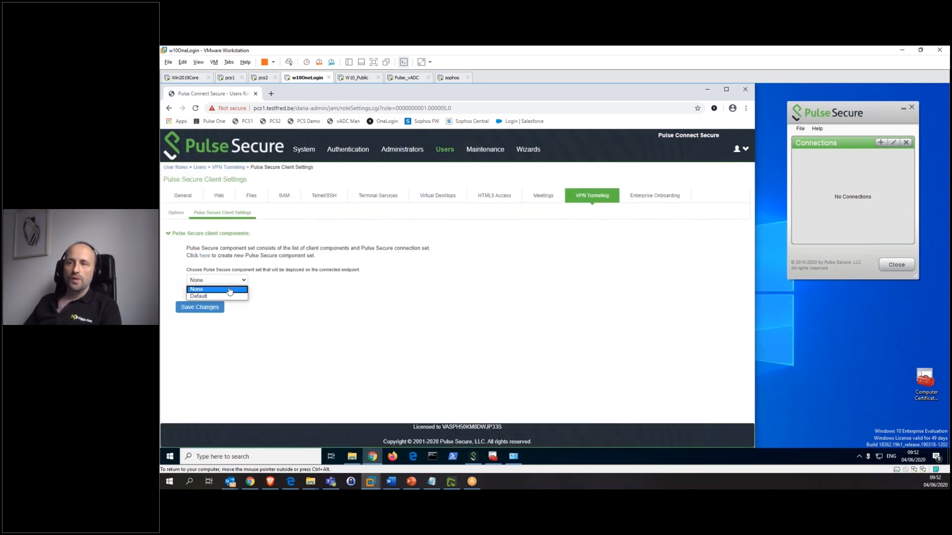
left_click(228, 295)
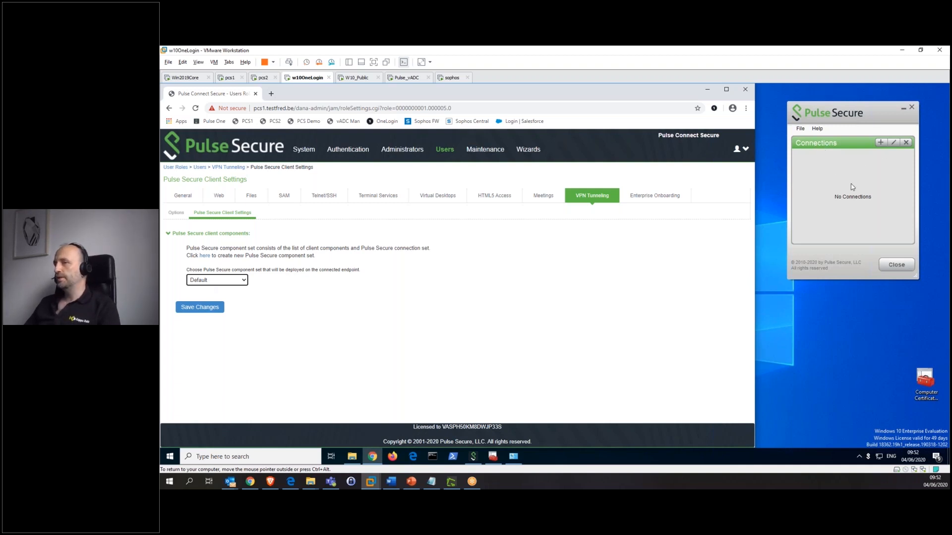
left_click(227, 281)
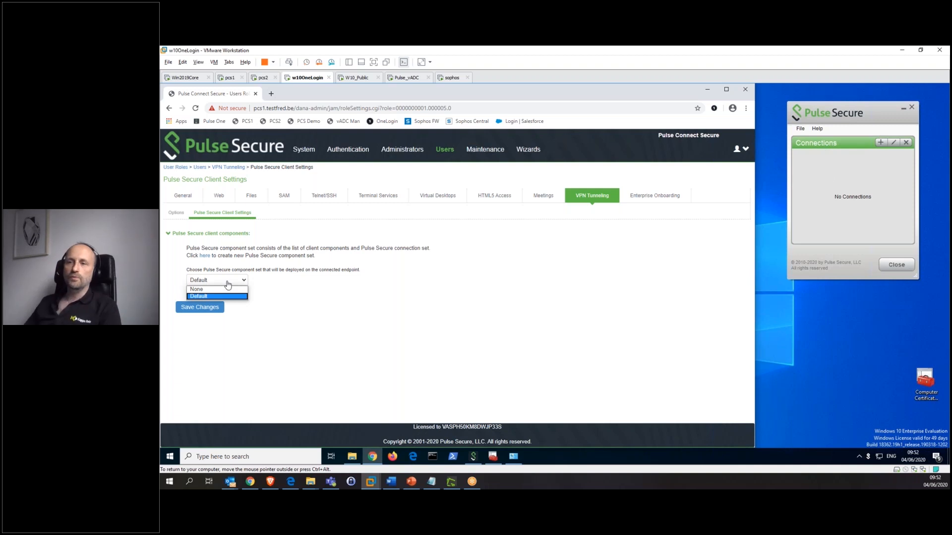
left_click(227, 289)
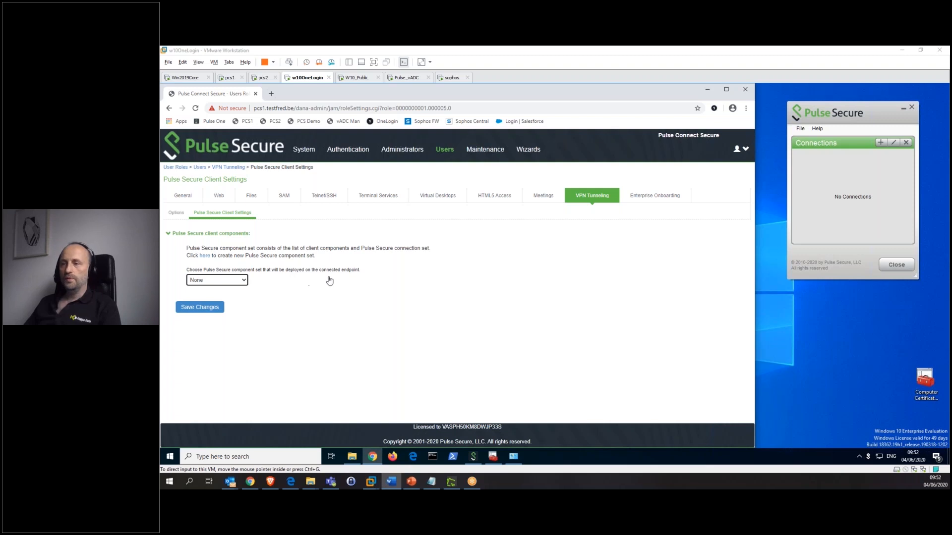
Create a user sign-in policy with the URL /cert and MachineCert as its selected authentication realm, and save it.
left_click(355, 147)
left_click(436, 174)
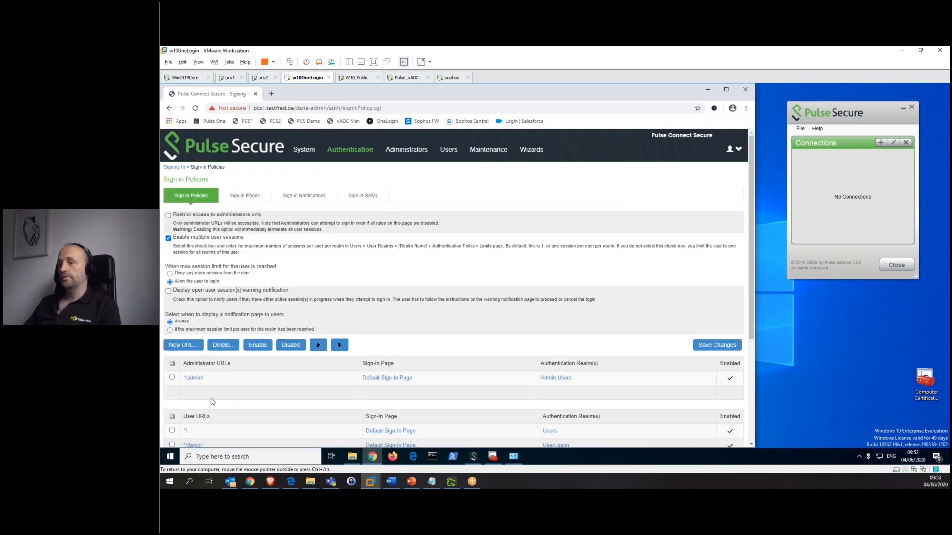
scroll(213, 399, "down", 1)
left_click(184, 304)
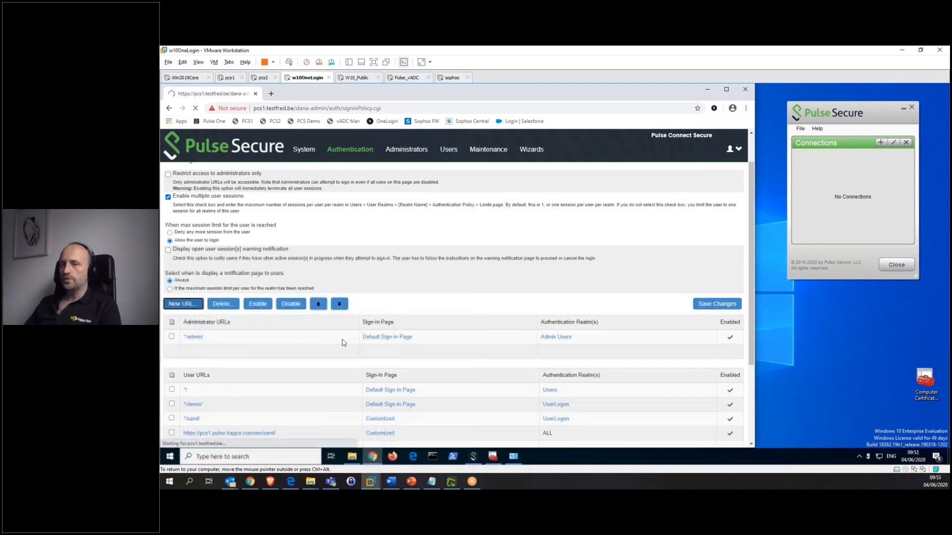
left_click(273, 205)
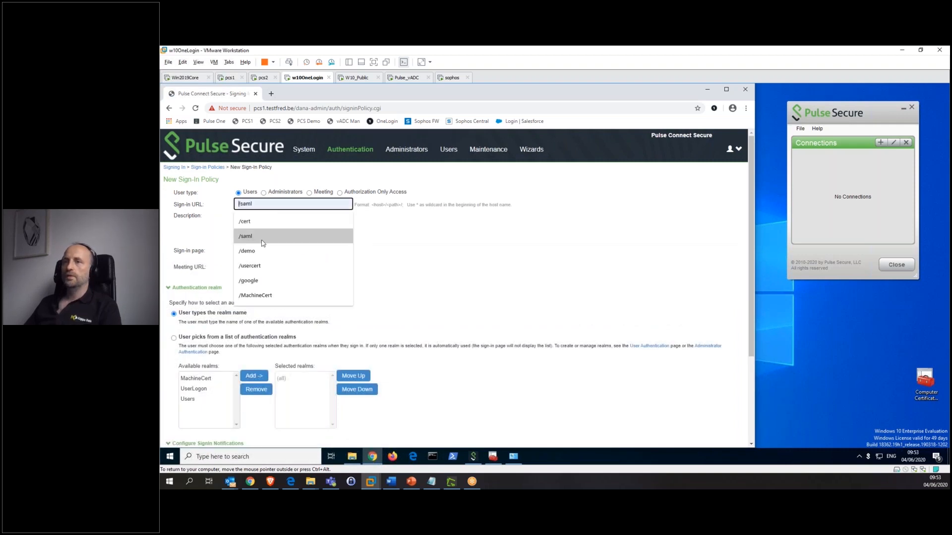
left_click(260, 233)
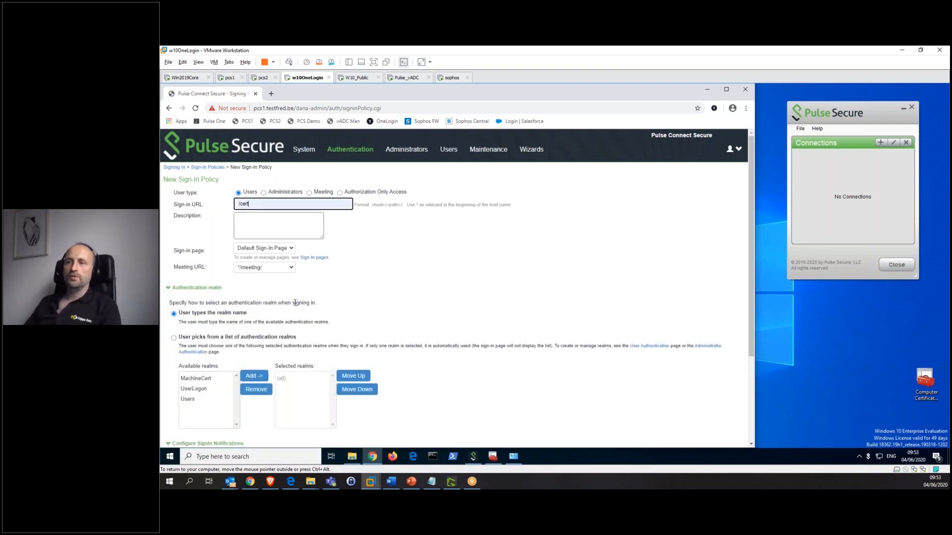
left_click(199, 378)
left_click(261, 375)
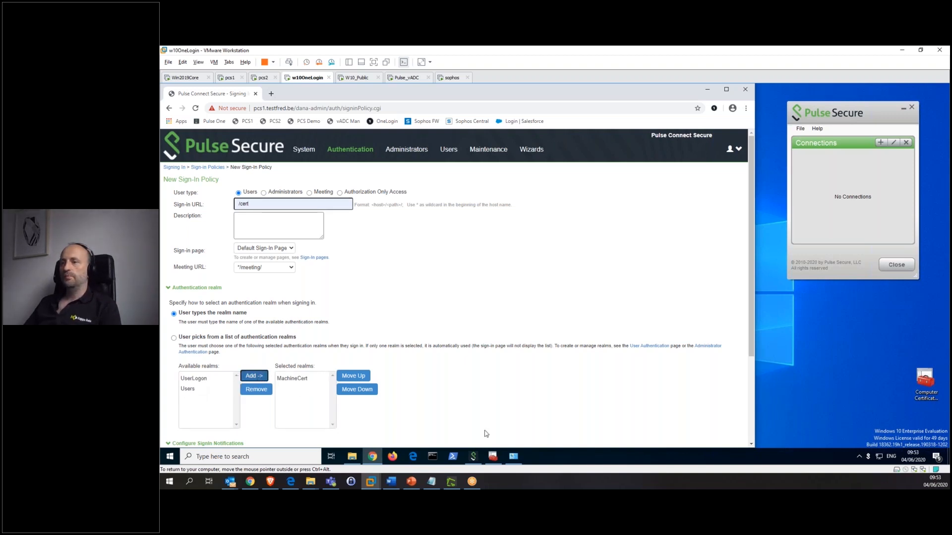
scroll(453, 426, "down", 3)
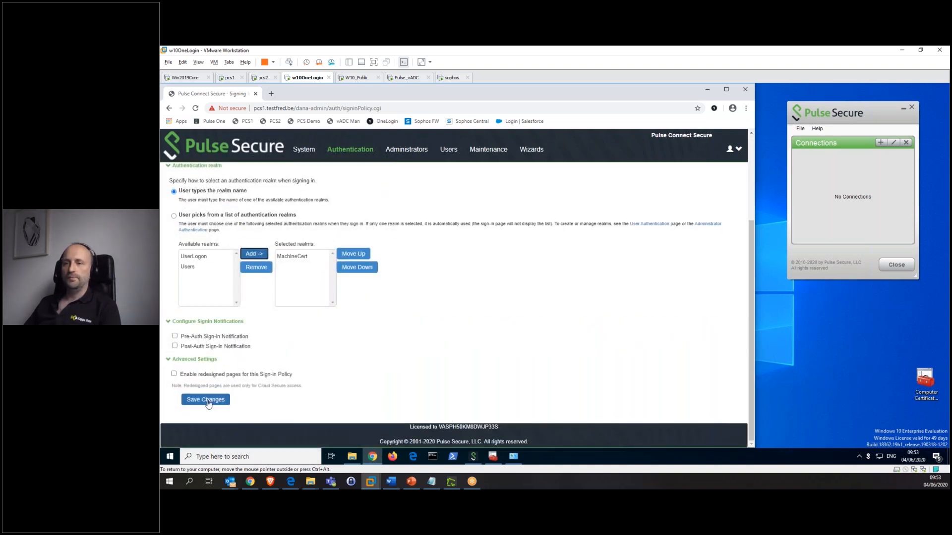
left_click(211, 400)
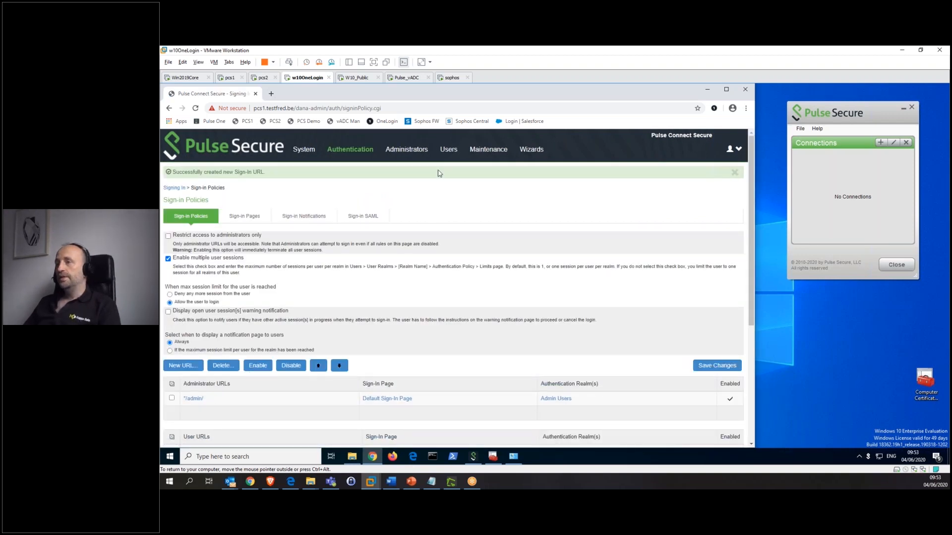
Create a new Pulse Secure client connection set named MachineAuth and save it.
mouse_move(488, 149)
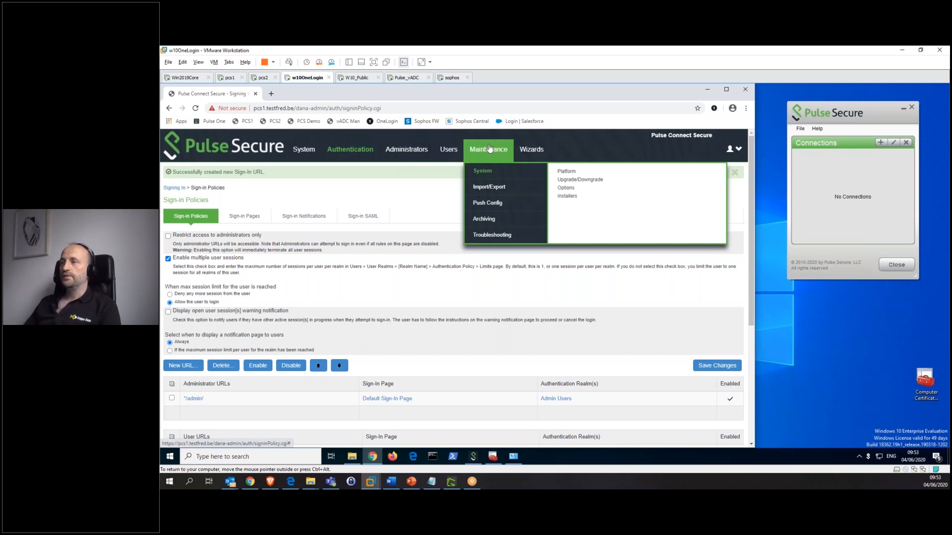
mouse_move(450, 149)
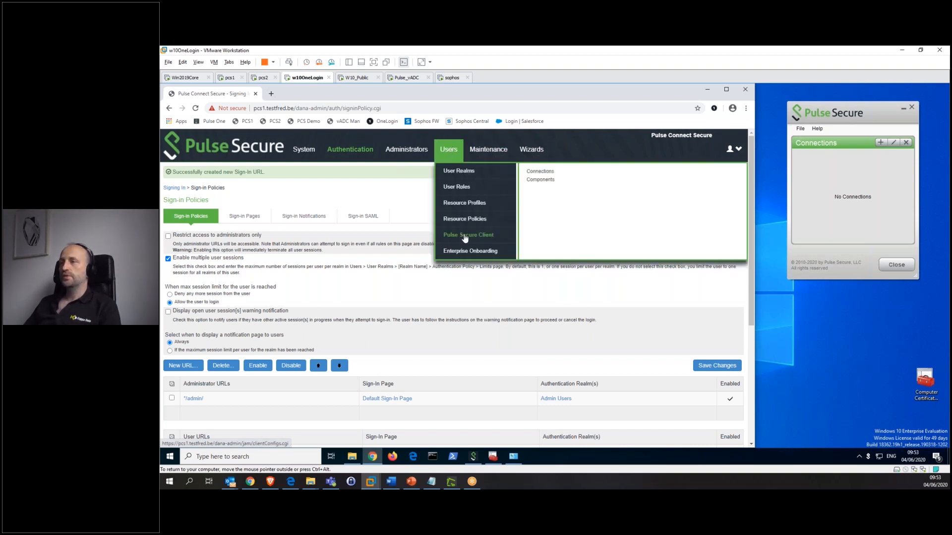
left_click(538, 174)
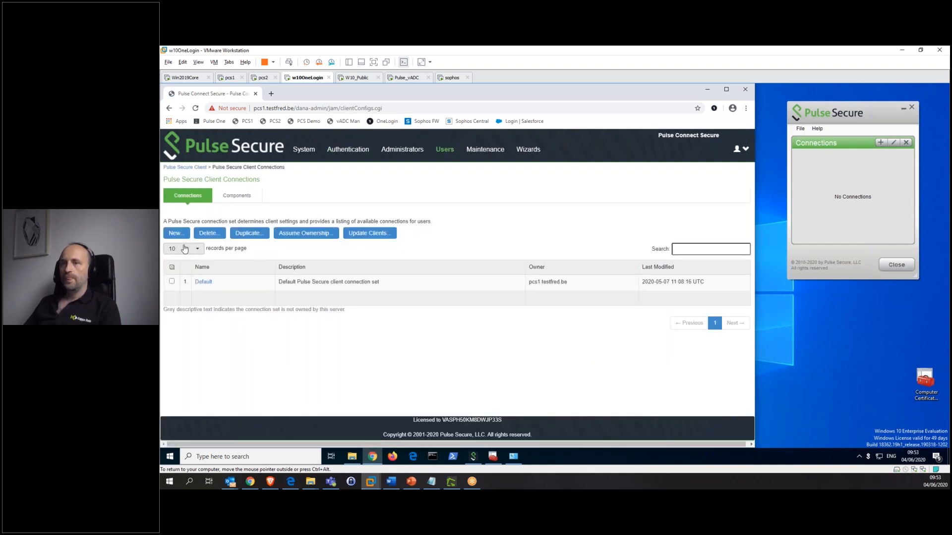
left_click(176, 233)
left_click(233, 194)
left_click(232, 212)
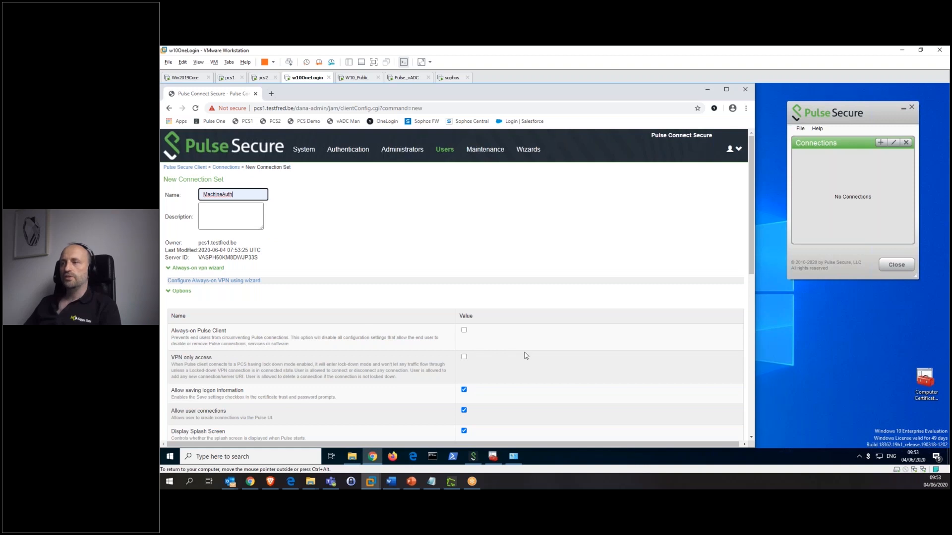
scroll(496, 367, "down", 3)
scroll(451, 379, "down", 5)
left_click(186, 401)
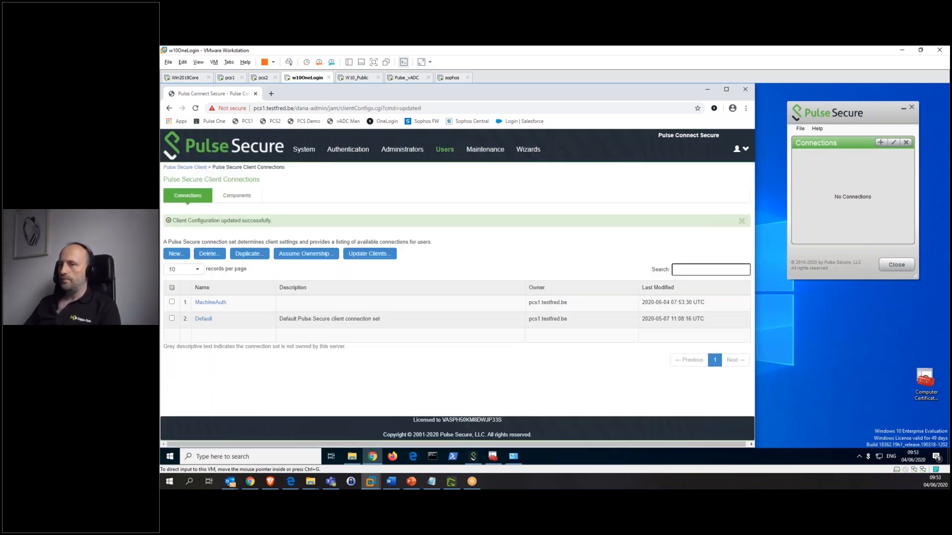
Enable Dynamic certificate trust and VPN only access in the MachineAuth connection set's options and save the changes.
left_click(211, 303)
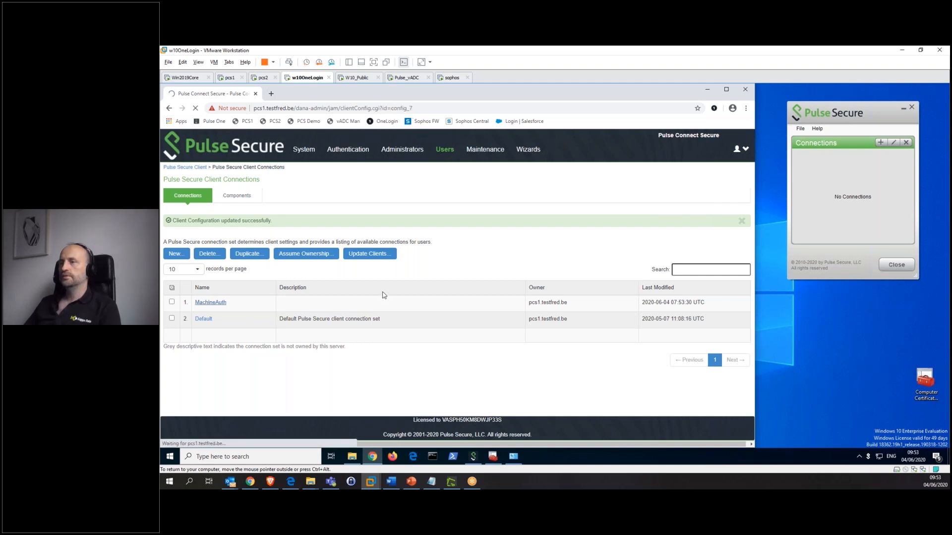
scroll(392, 302, "down", 2)
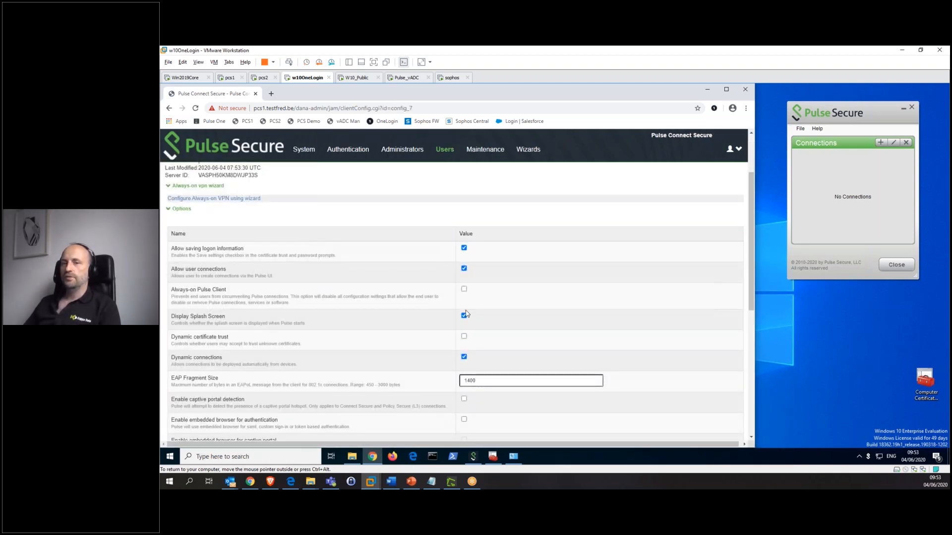
scroll(463, 295, "down", 1)
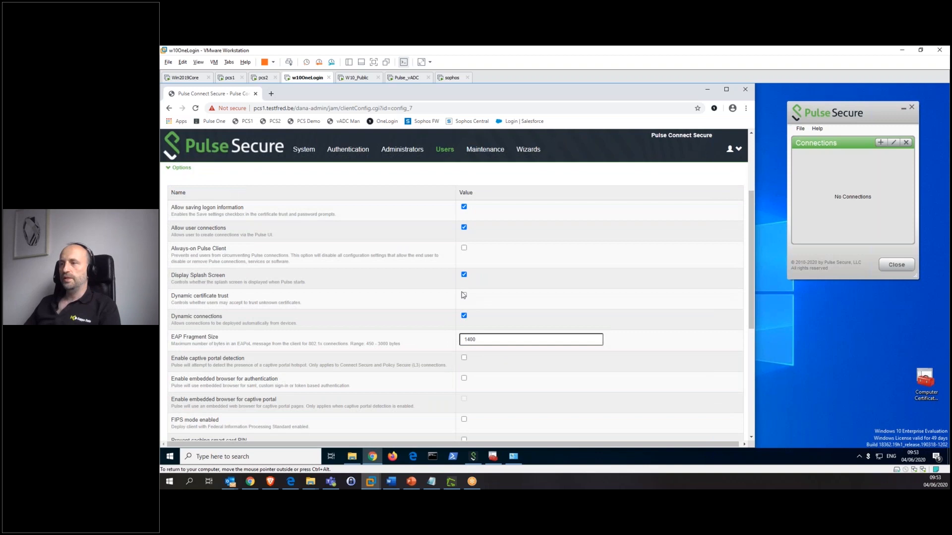
scroll(480, 330, "down", 4)
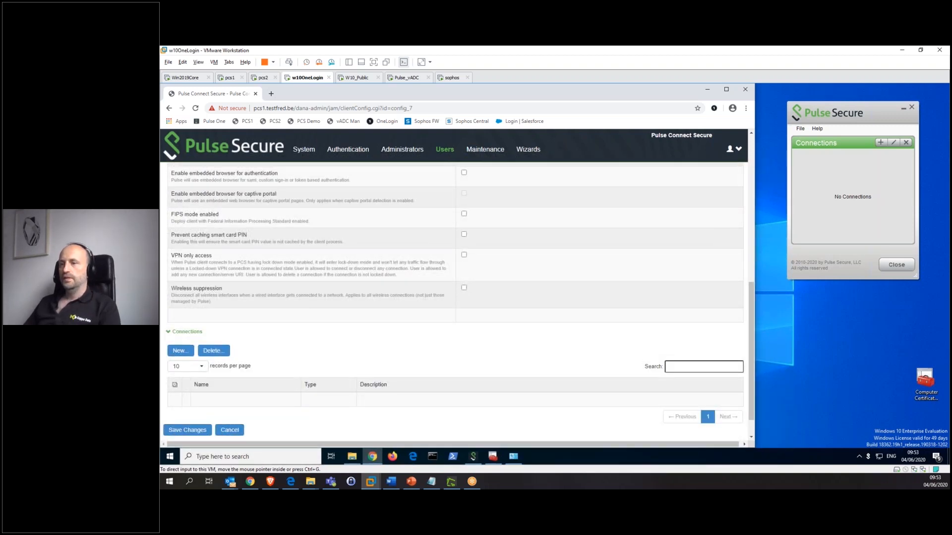
left_click(464, 255)
scroll(329, 331, "down", 2)
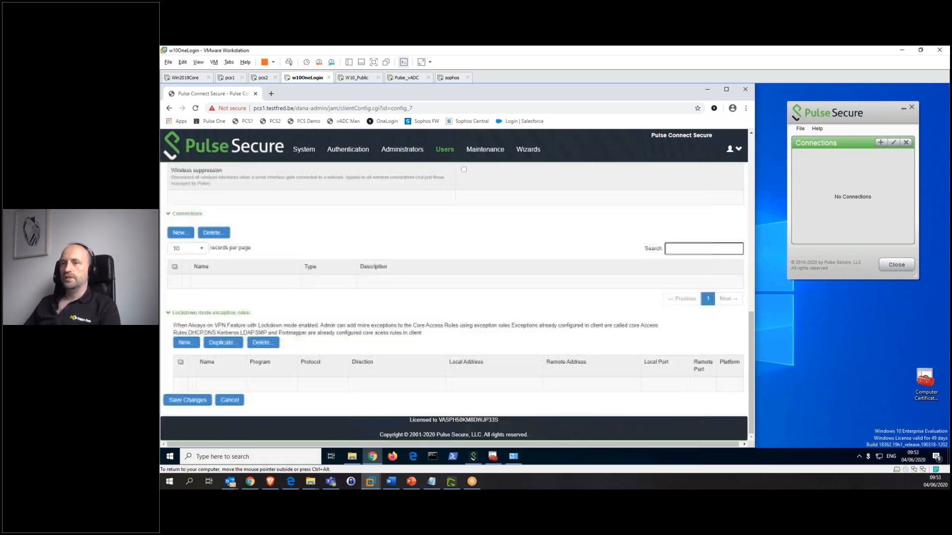
left_click(187, 400)
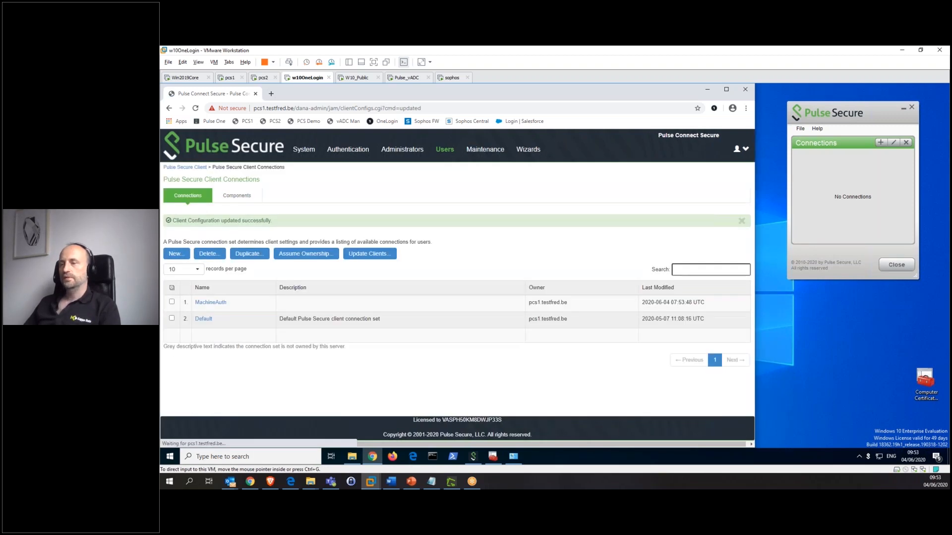
Add a connection named MachineAuth of type Connect Secure or Policy Secure (L3) to the MachineAuth connection set.
left_click(211, 302)
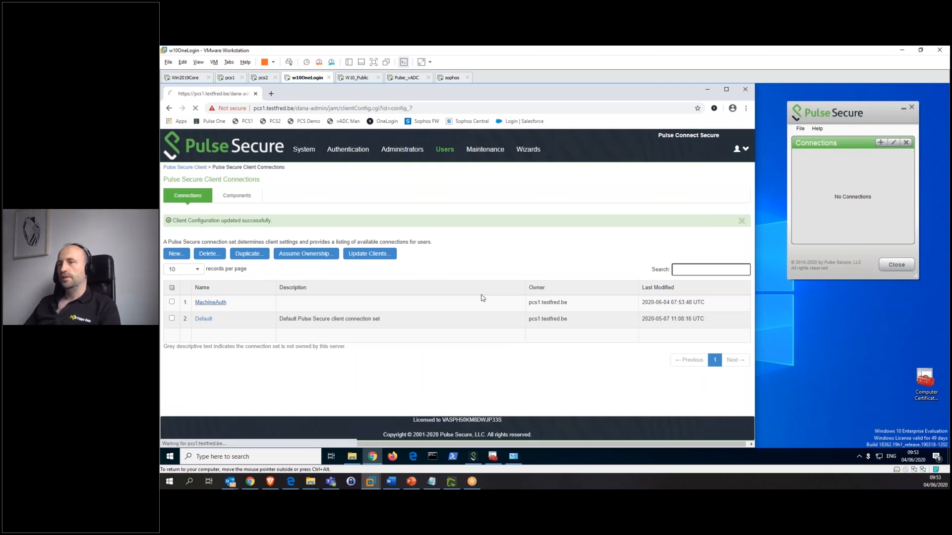
scroll(375, 326, "down", 3)
scroll(376, 326, "down", 4)
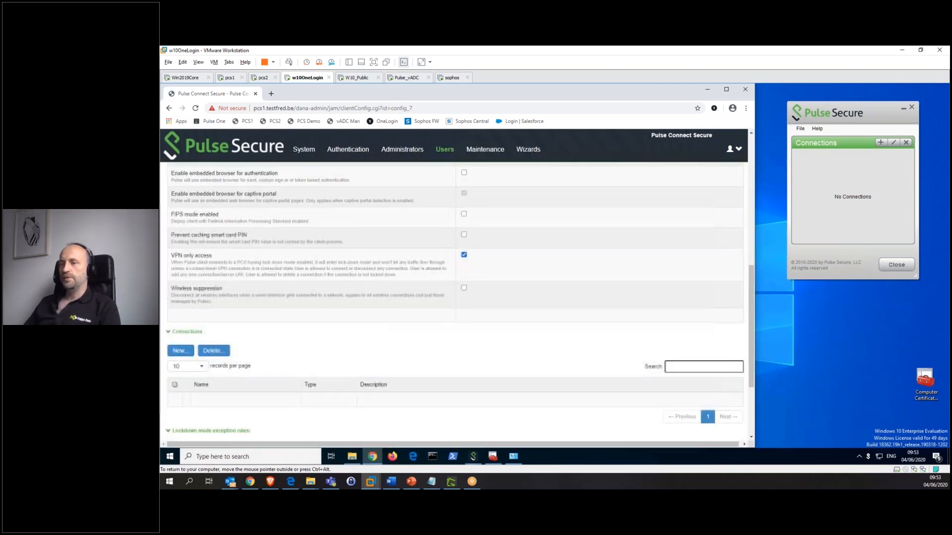
left_click(182, 310)
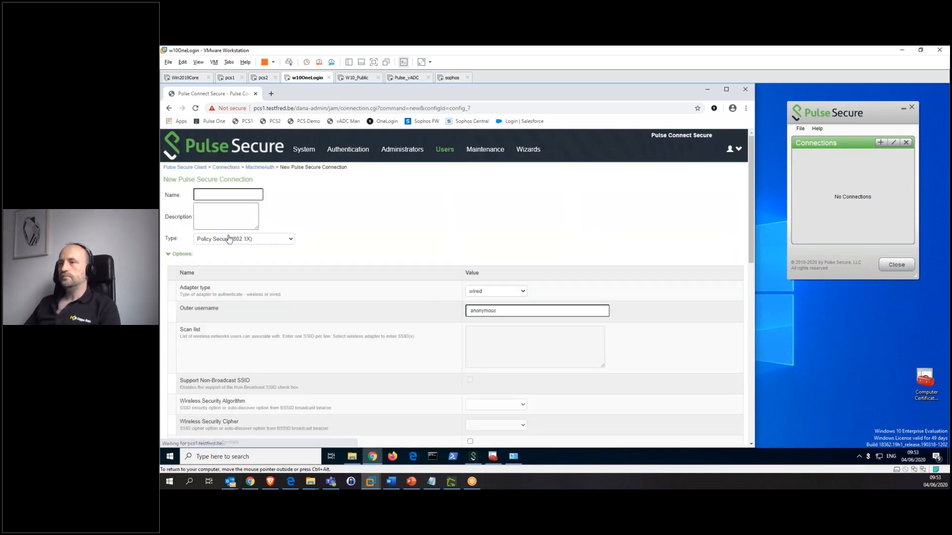
left_click(218, 240)
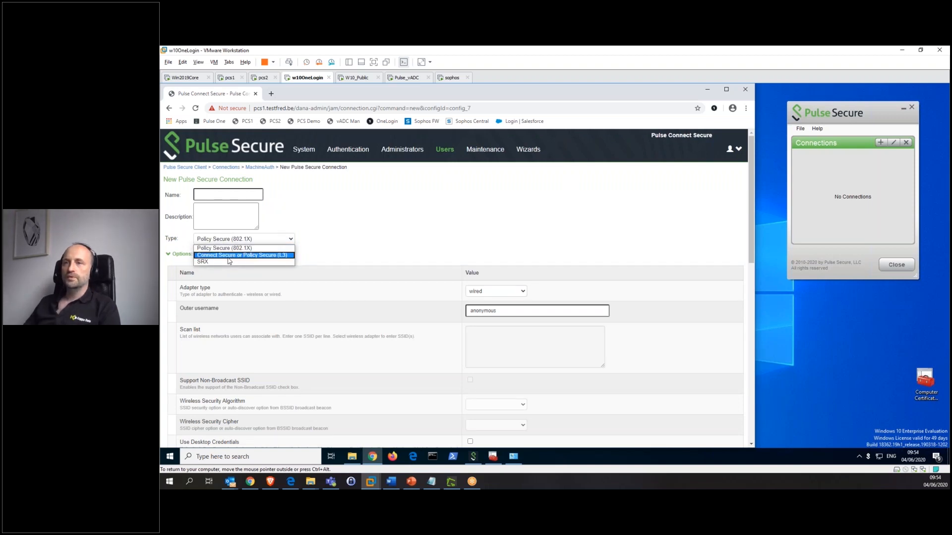
left_click(229, 256)
left_click(228, 194)
type("MachineAuth")
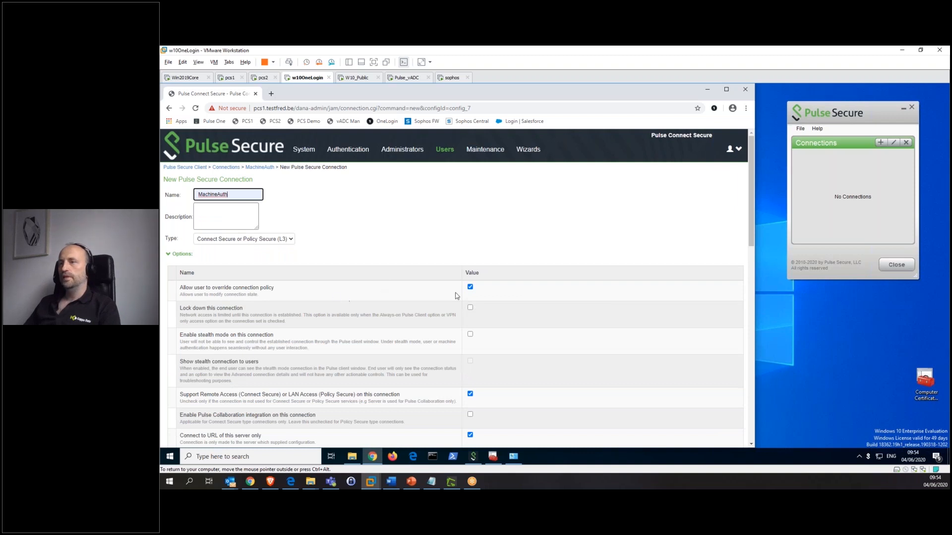
scroll(470, 384, "down", 3)
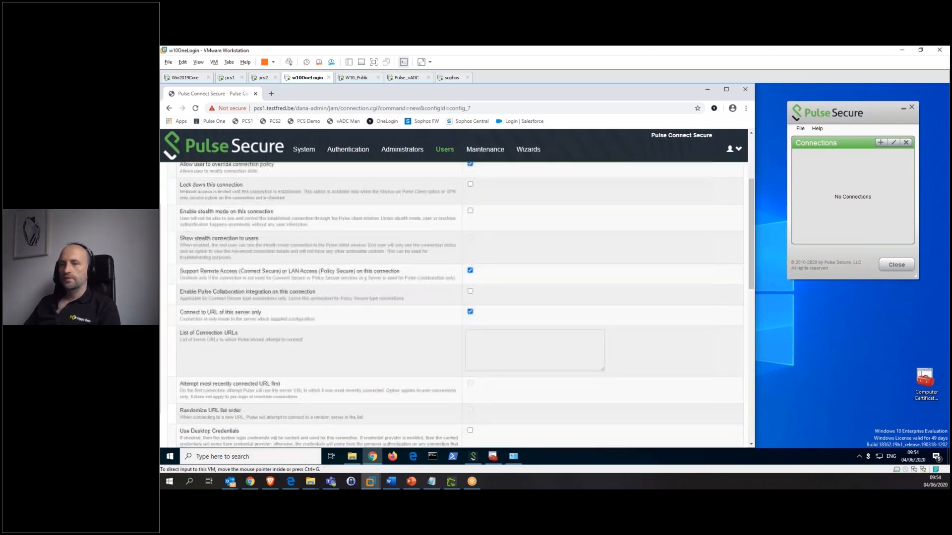
left_click(470, 312)
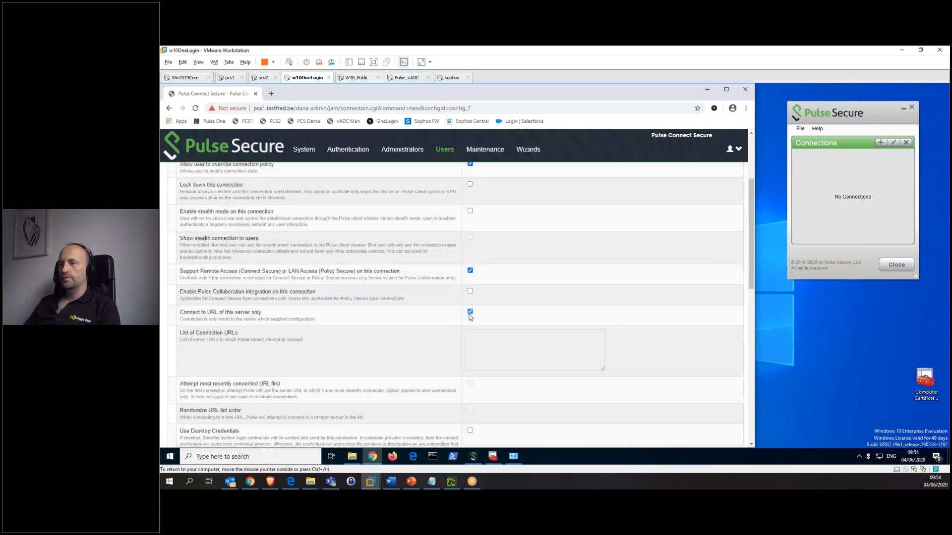
left_click(509, 356)
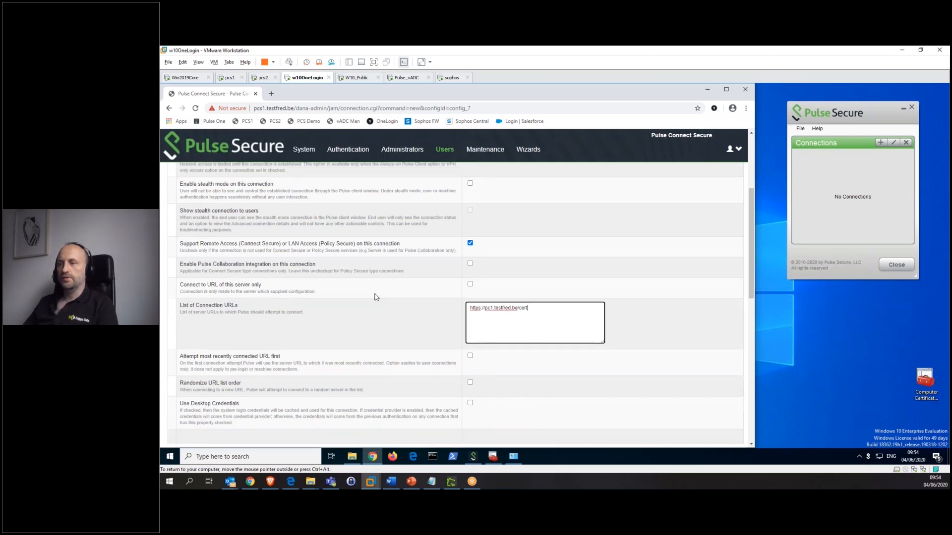
Set the mode in which the connection is established to Machine or User and save the new connection.
scroll(332, 268, "down", 3)
scroll(305, 380, "down", 7)
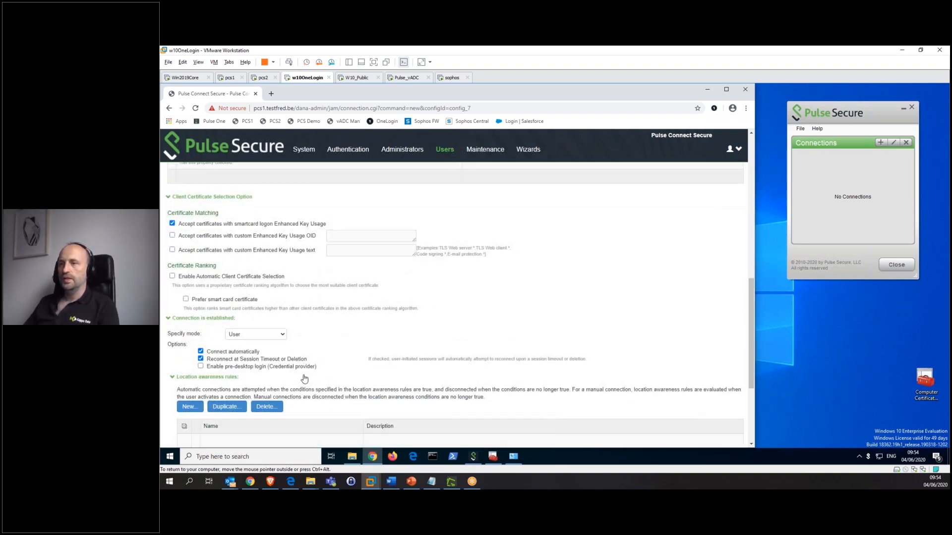
left_click(249, 336)
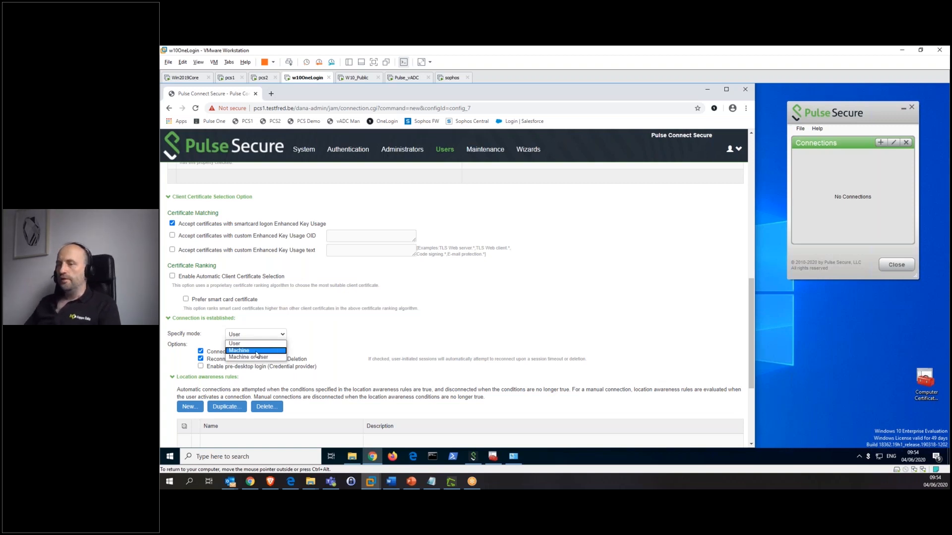
left_click(257, 350)
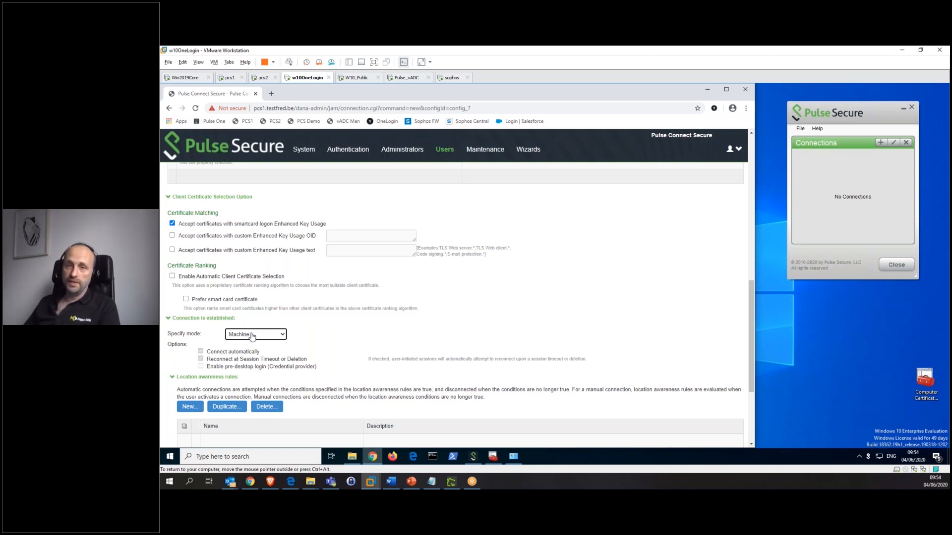
left_click(255, 335)
left_click(260, 360)
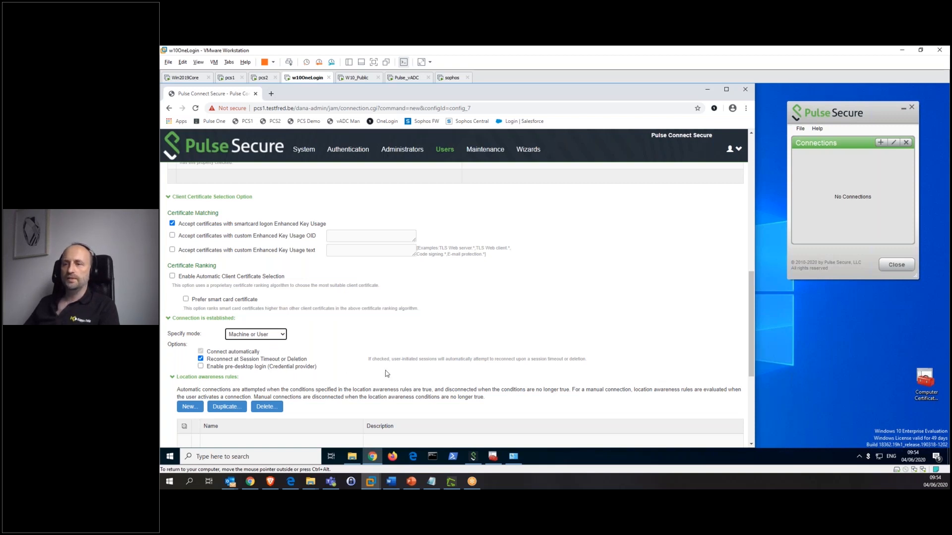
scroll(387, 373, "down", 4)
left_click(206, 407)
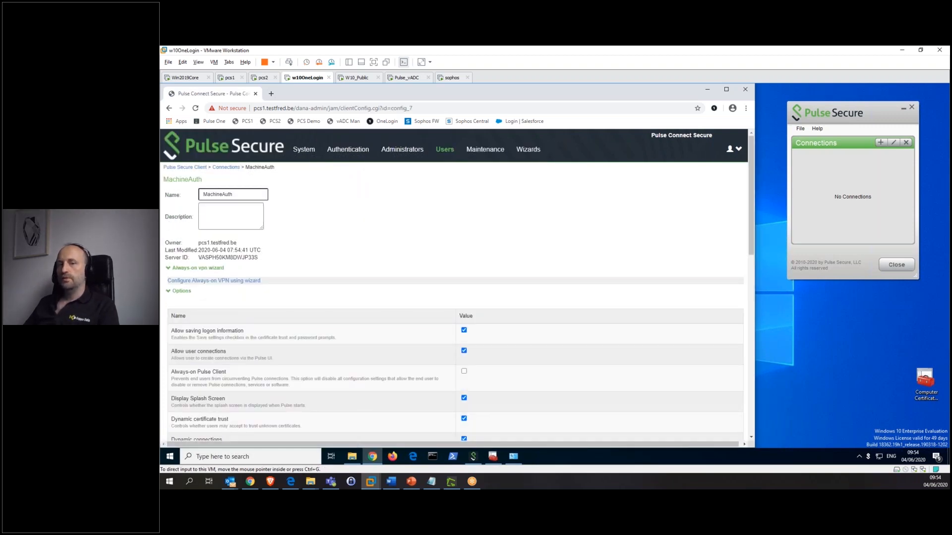
Create a client component set named MachineAuth that uses the MachineAuth connection set, and save it.
mouse_move(445, 150)
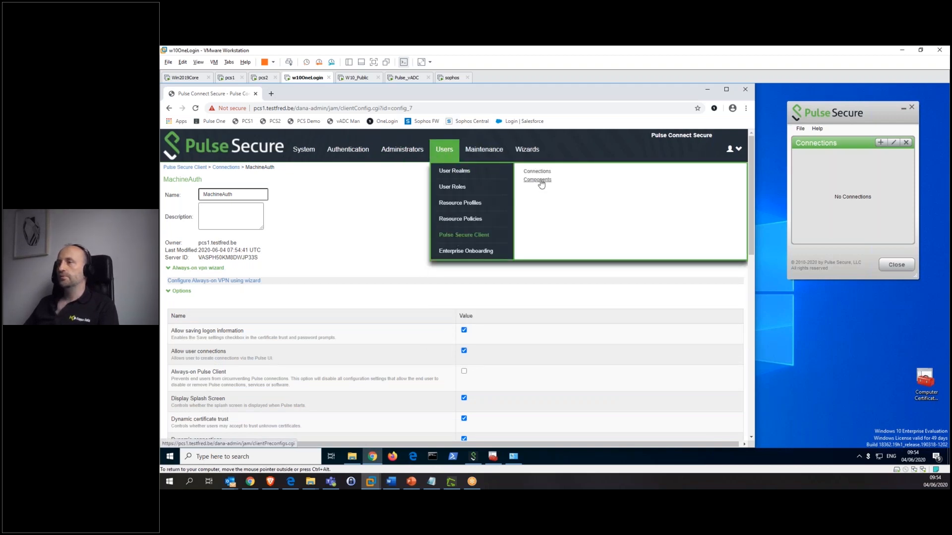
left_click(537, 180)
left_click(175, 248)
left_click(237, 216)
left_click(218, 230)
left_click(233, 269)
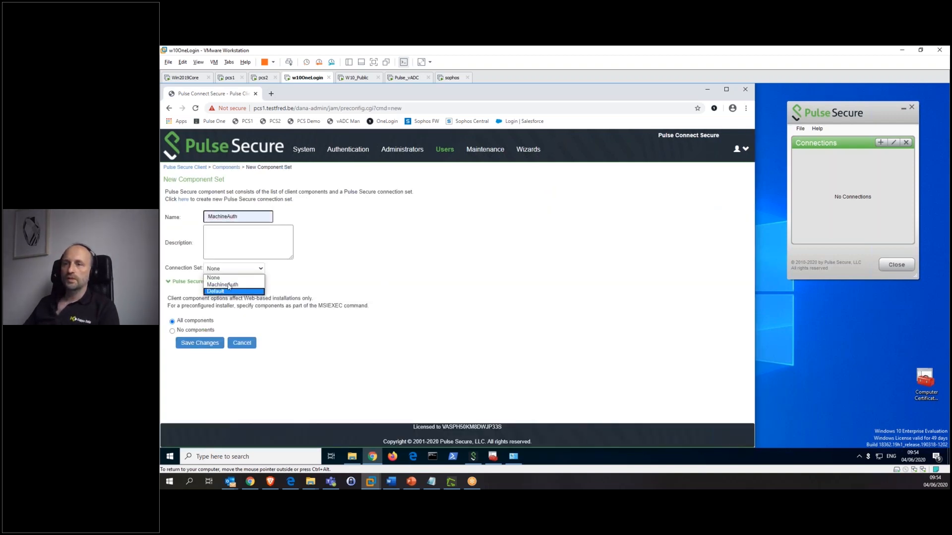
left_click(222, 285)
left_click(199, 343)
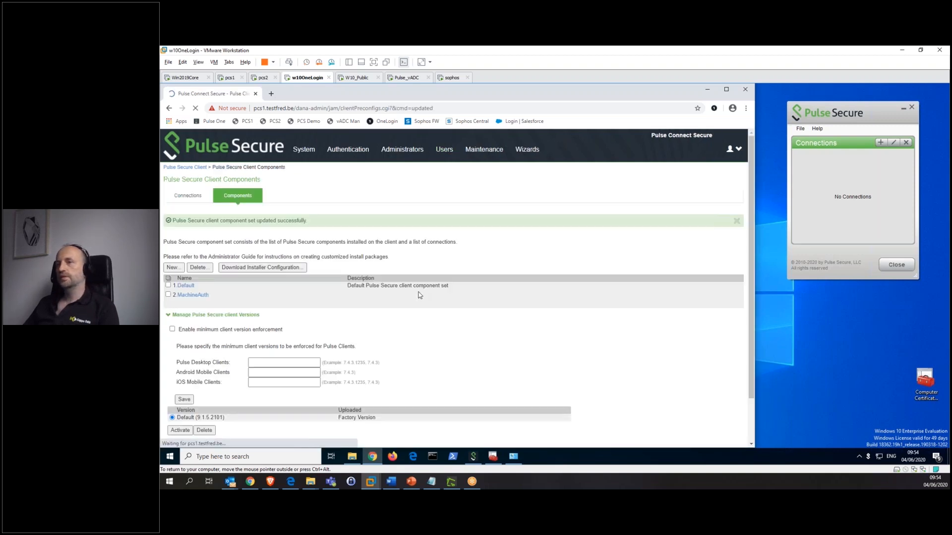
Download the MachineAuth component set's installer configuration and move MachineAuth.pulsepreconfig from Downloads to the tools folder in File Explorer.
left_click(262, 268)
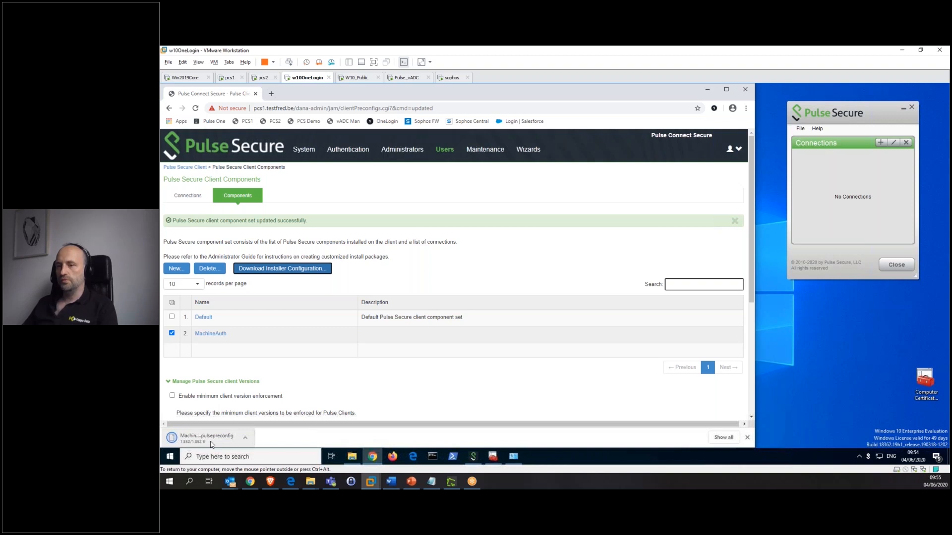
left_click(353, 456)
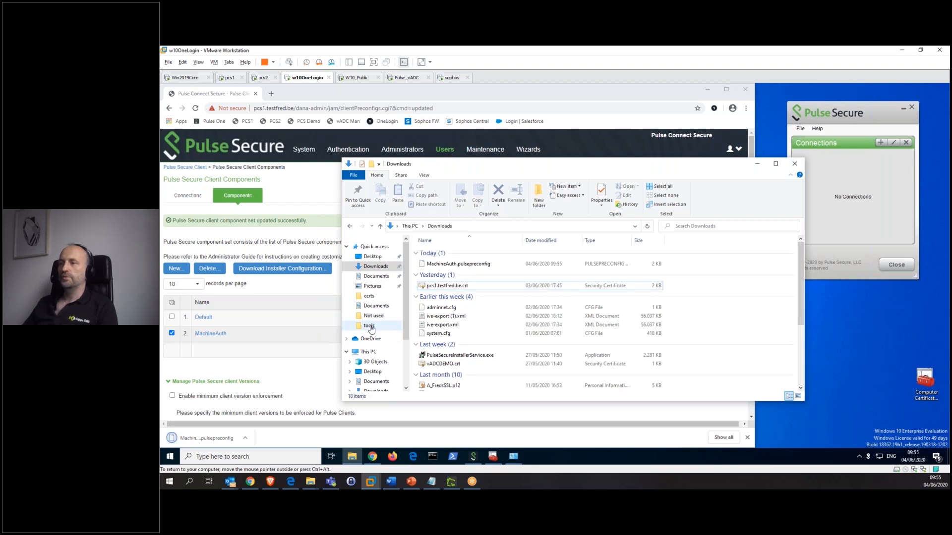
left_click_drag(450, 264, 370, 325)
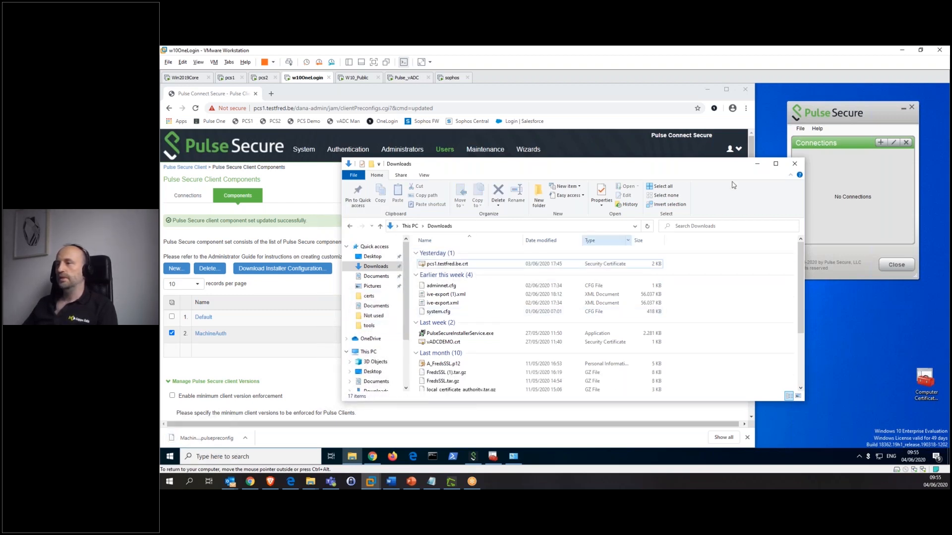
left_click(757, 163)
Switch to the CMD TOOLS command prompt and display the contents of import_config.bat with the type command.
left_click(433, 456)
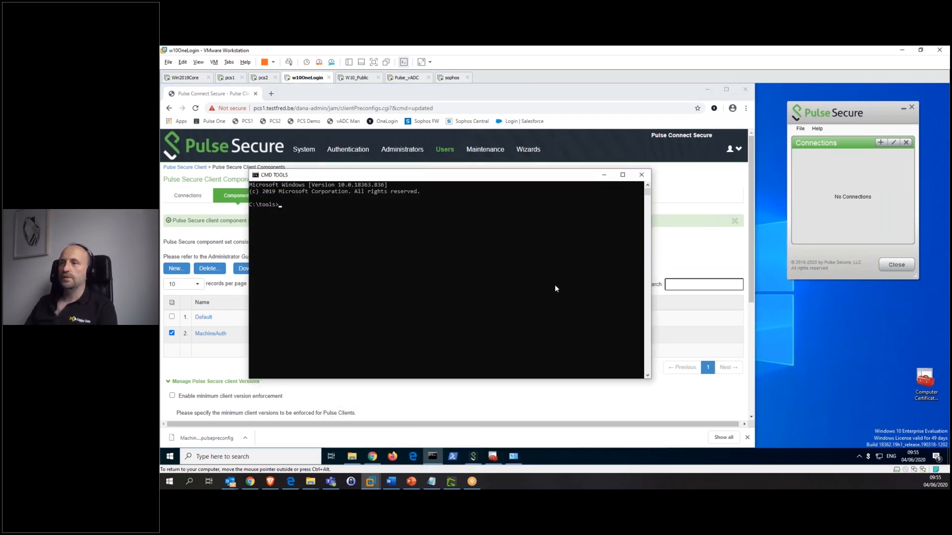
type("type im")
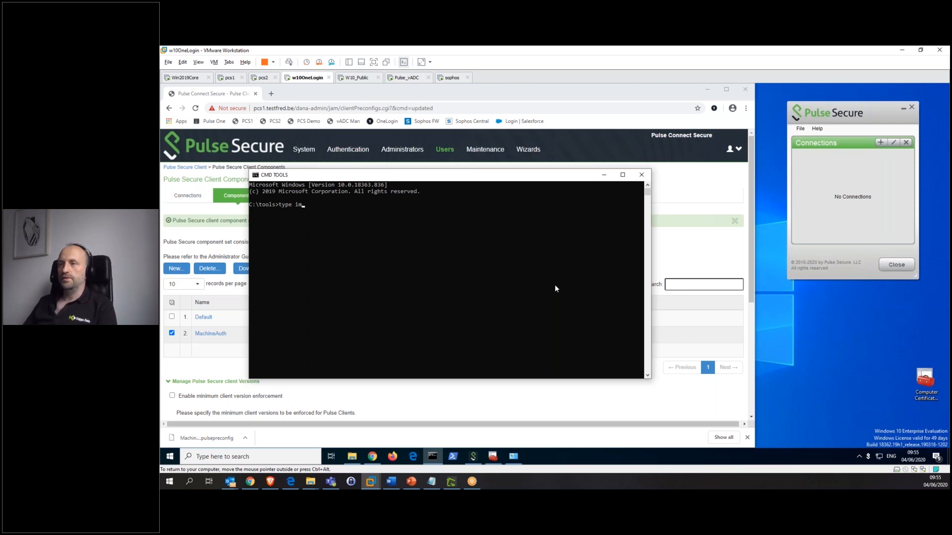
key("Tab")
key("Return")
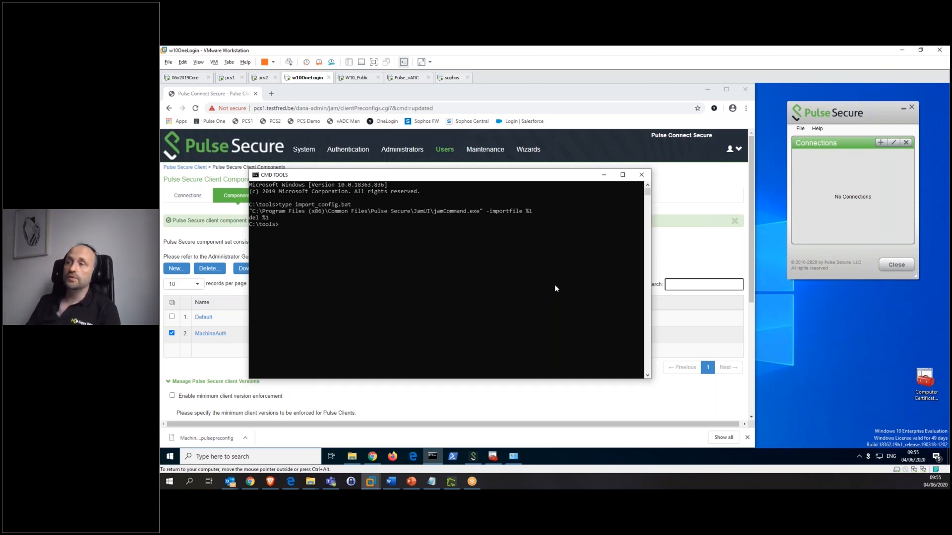
Run import_config.bat MachineAuth.pulsepreconfig in C:\tools to import the connection into the Pulse Secure client.
type("i")
key("Tab")
type("M")
key("Tab")
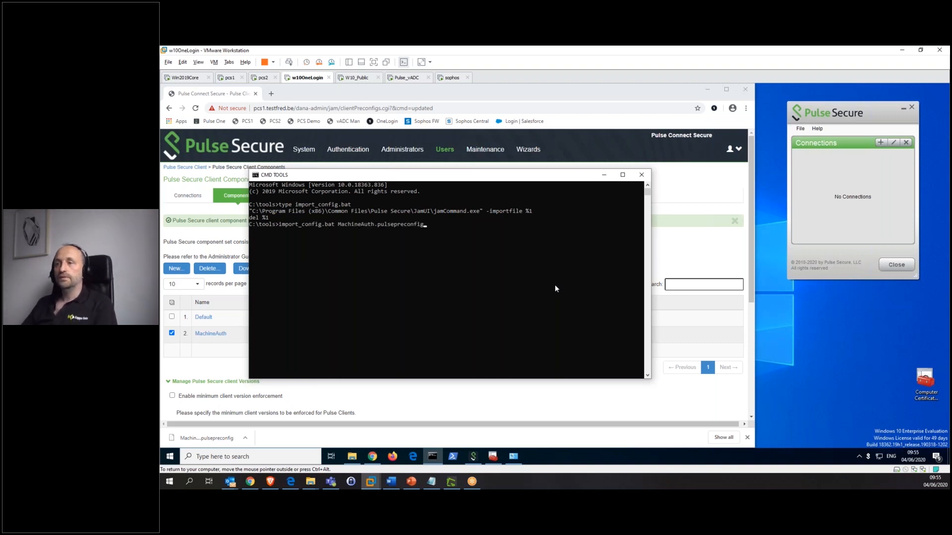
key("Return")
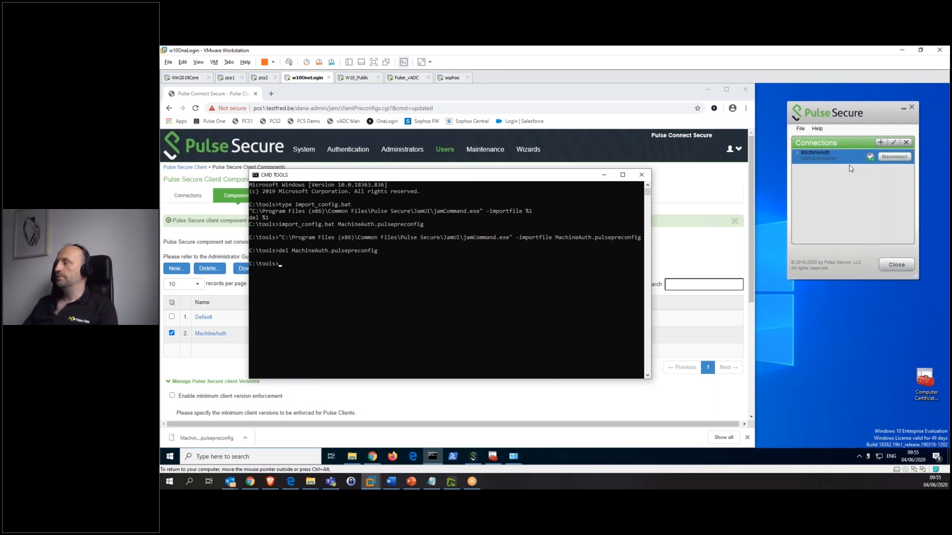
left_click(797, 151)
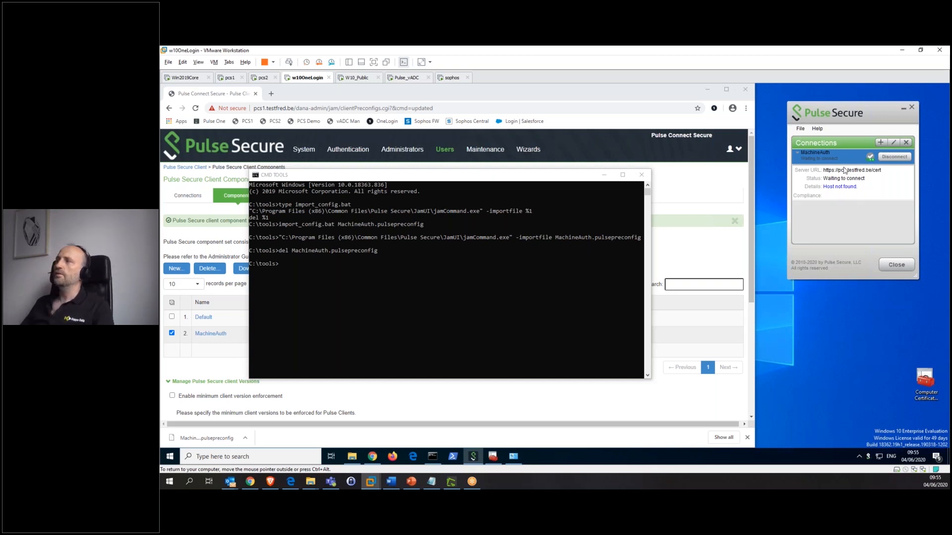
left_click(449, 152)
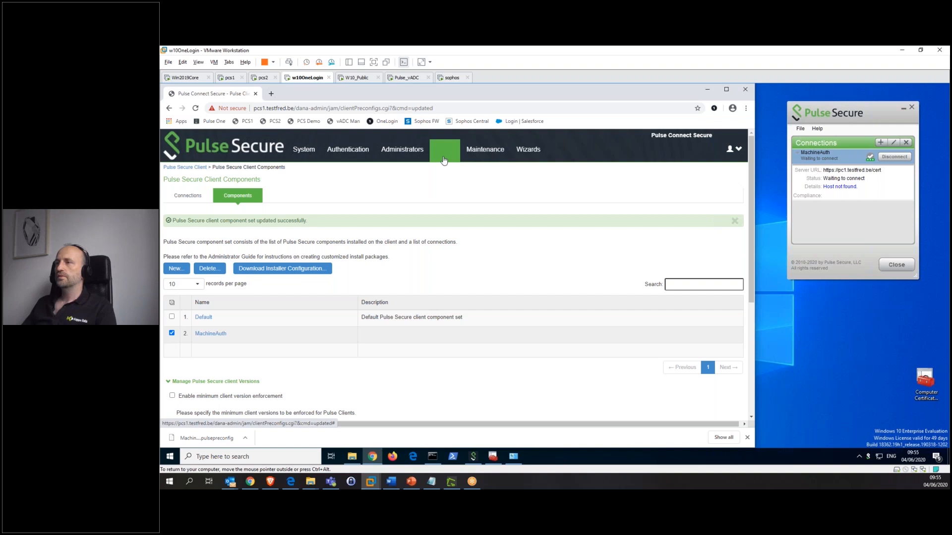
mouse_move(443, 150)
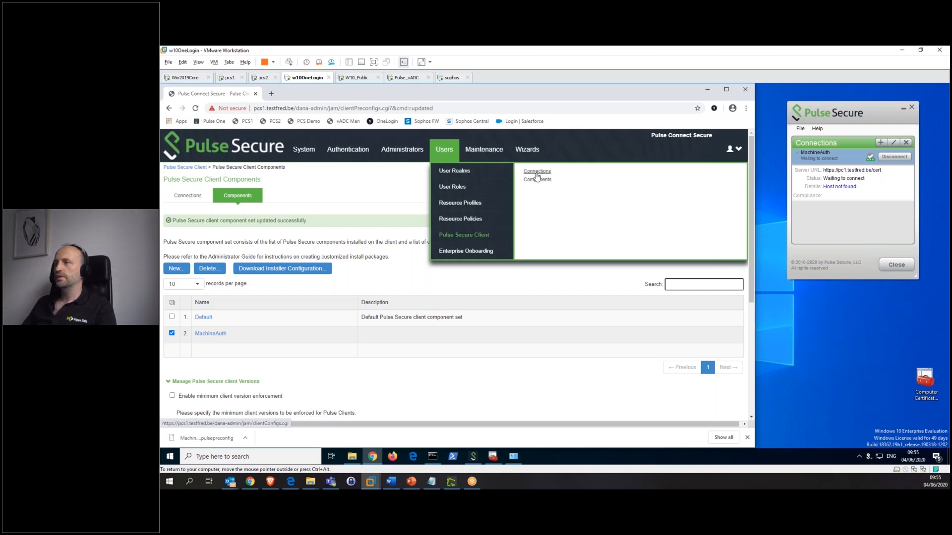
left_click(536, 173)
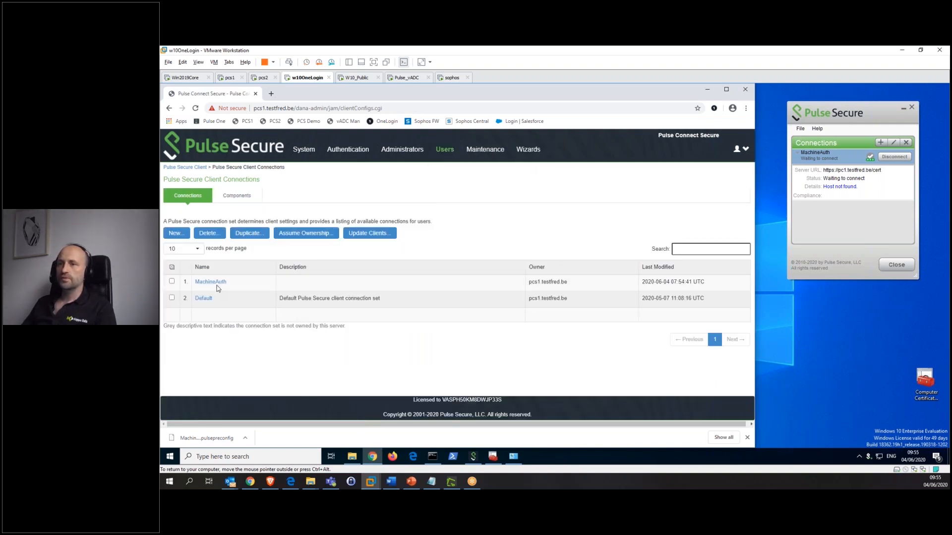
left_click(210, 282)
scroll(389, 329, "down", 10)
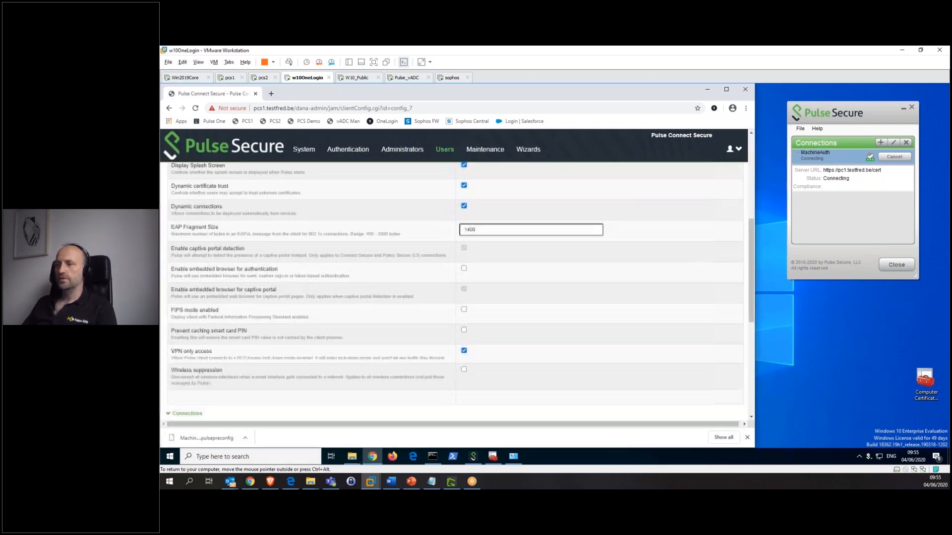
scroll(389, 331, "down", 1)
left_click(221, 319)
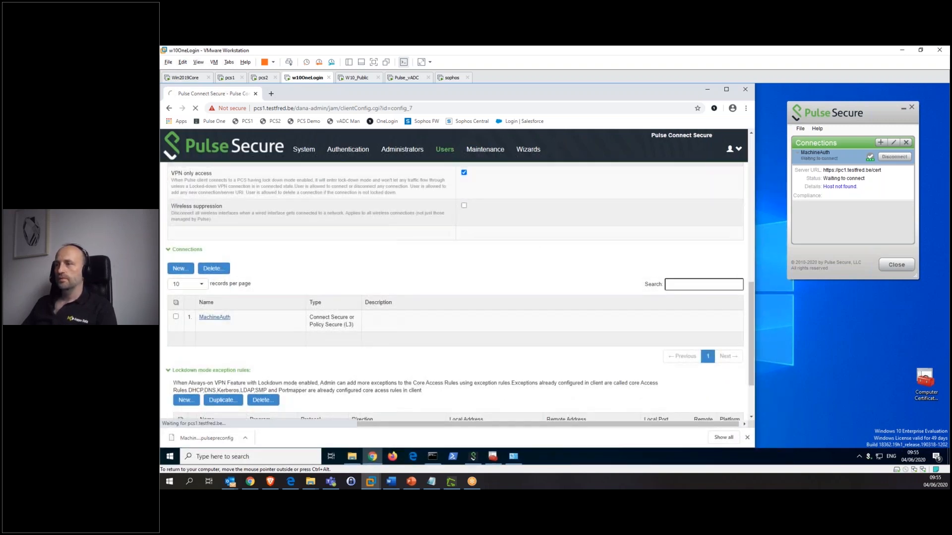
scroll(503, 324, "down", 3)
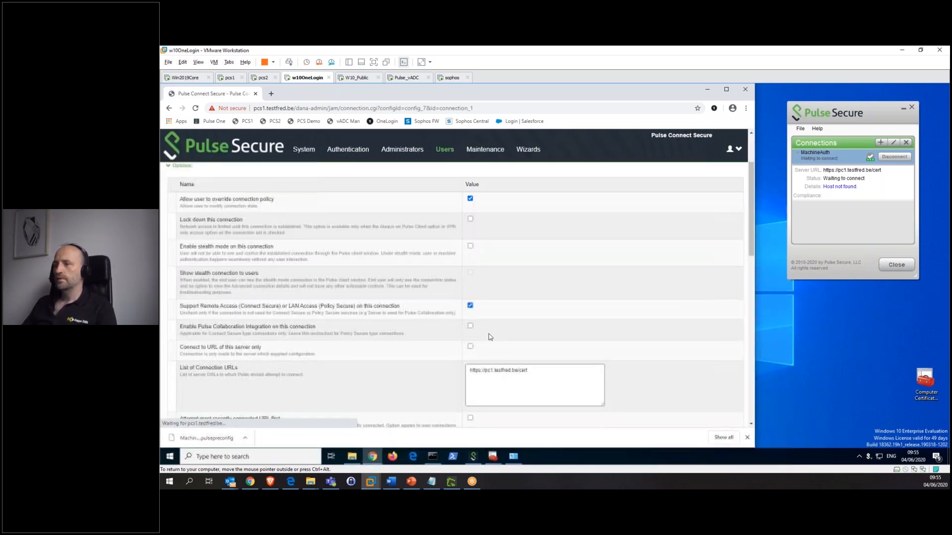
left_click(485, 337)
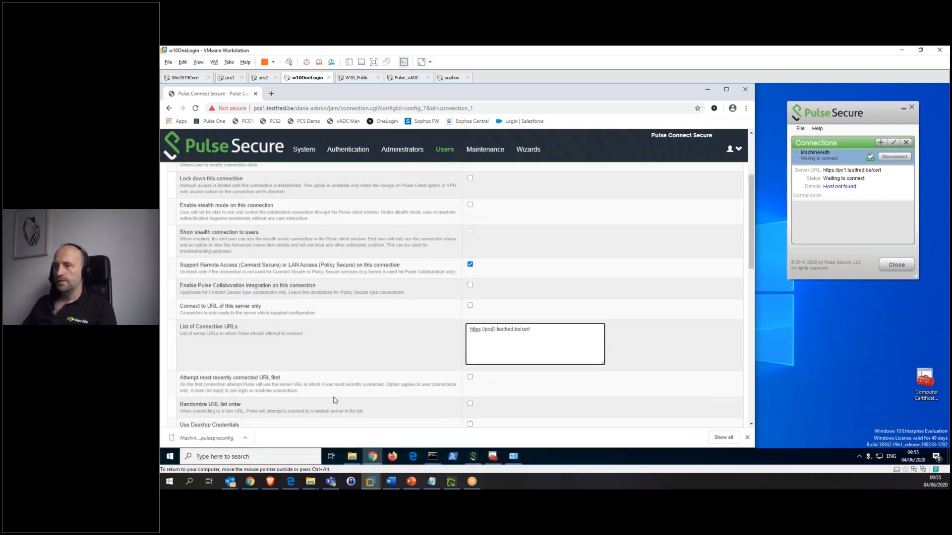
scroll(334, 397, "down", 5)
scroll(453, 297, "down", 5)
left_click(200, 388)
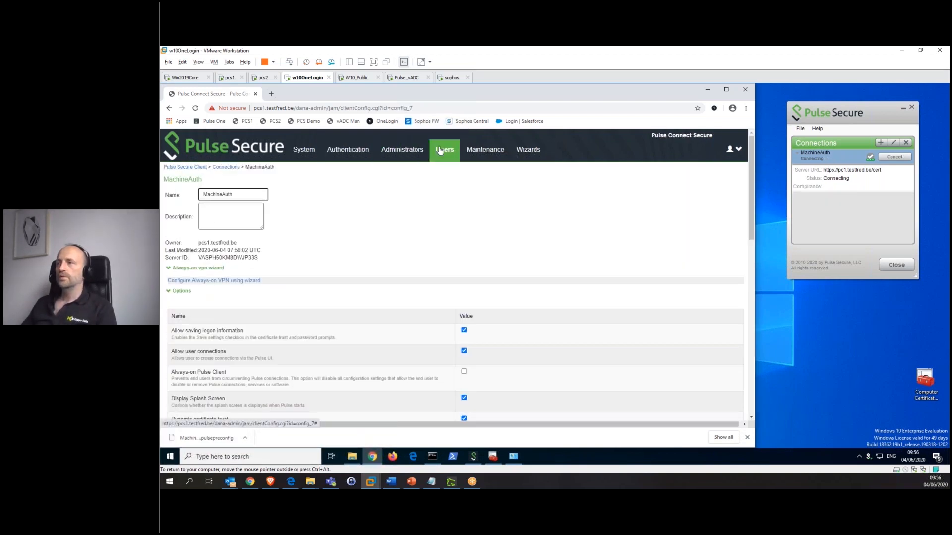
Download the MachineAuth component set's installer configuration again and move the new MachineAuth.pulsepreconfig from Downloads to the tools folder.
mouse_move(443, 153)
mouse_move(464, 235)
left_click(537, 180)
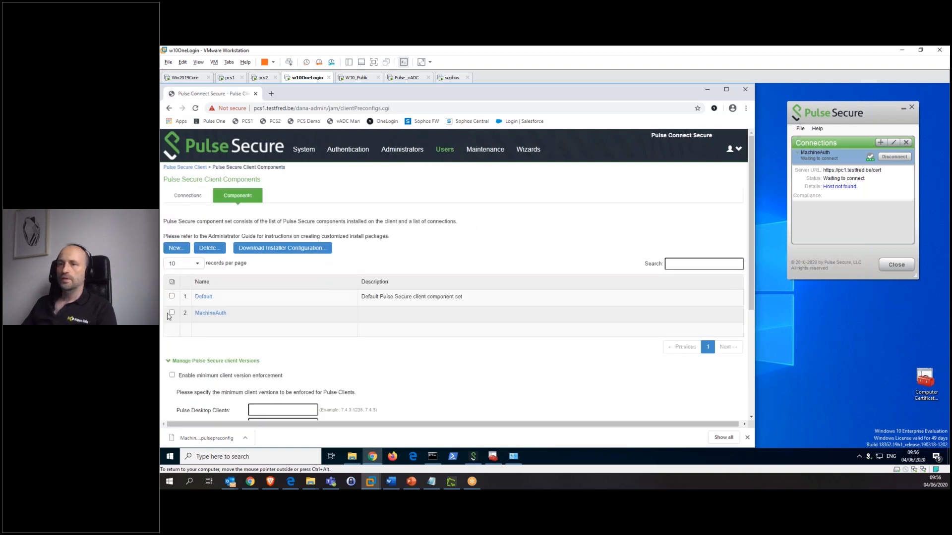
left_click(263, 248)
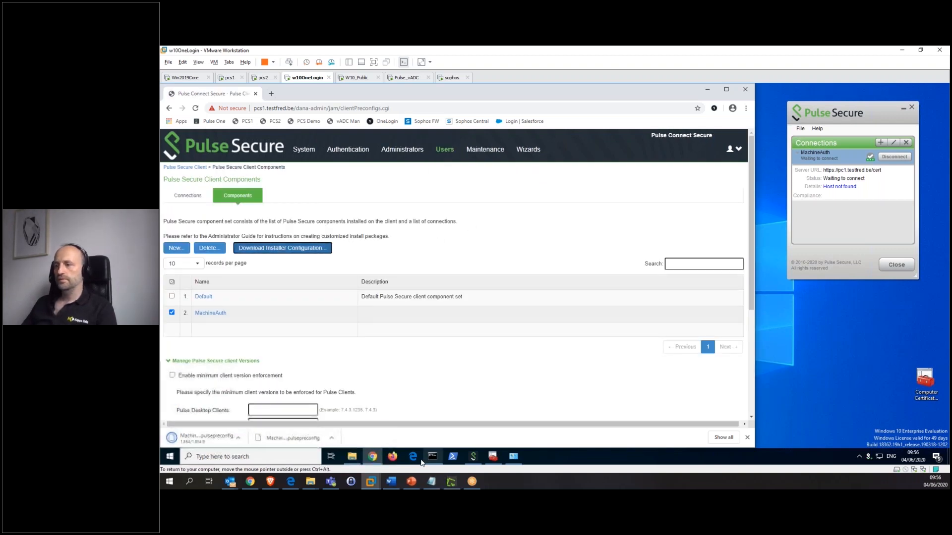
left_click(359, 457)
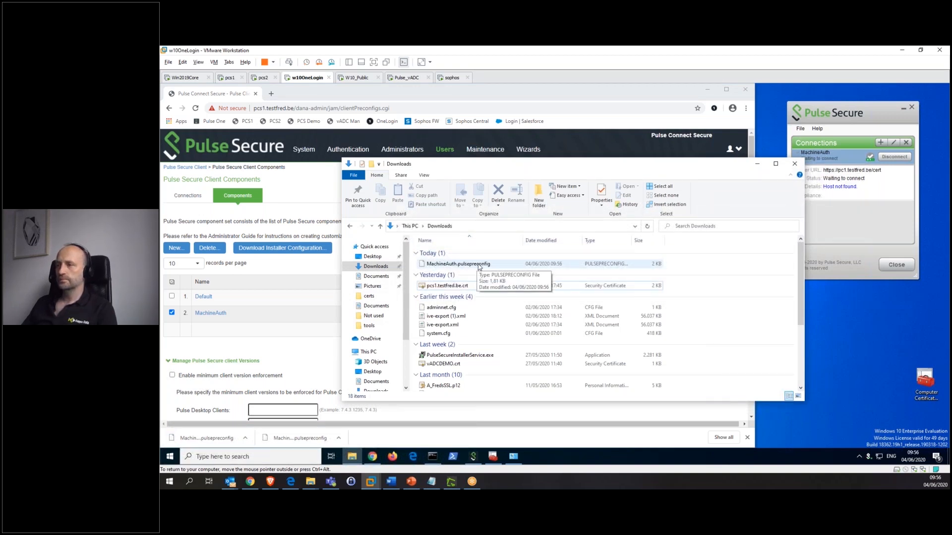
left_click_drag(470, 268, 370, 325)
Rerun import_config.bat MachineAuth.pulsepreconfig in the CMD TOOLS command prompt, and minimize the command prompt and File Explorer windows.
left_click(434, 456)
key("Up")
key("Return")
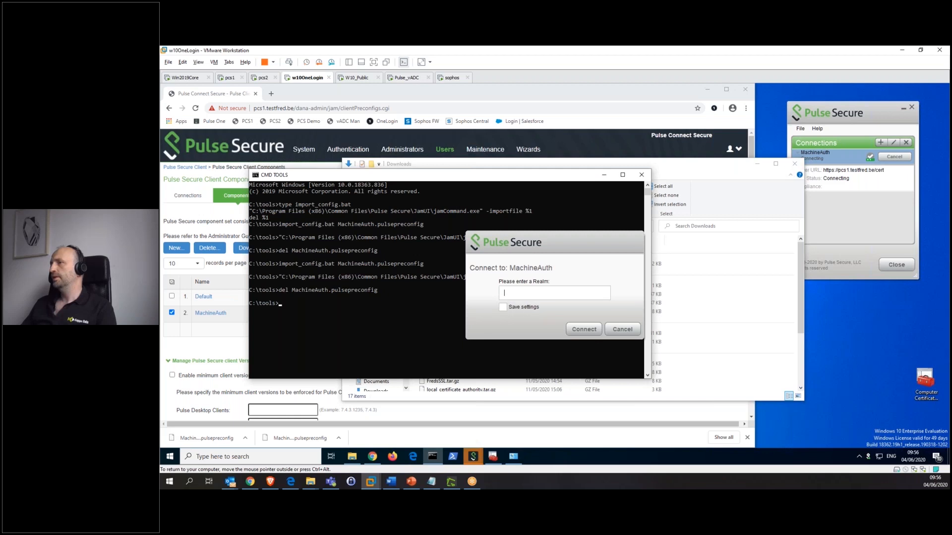
left_click(603, 177)
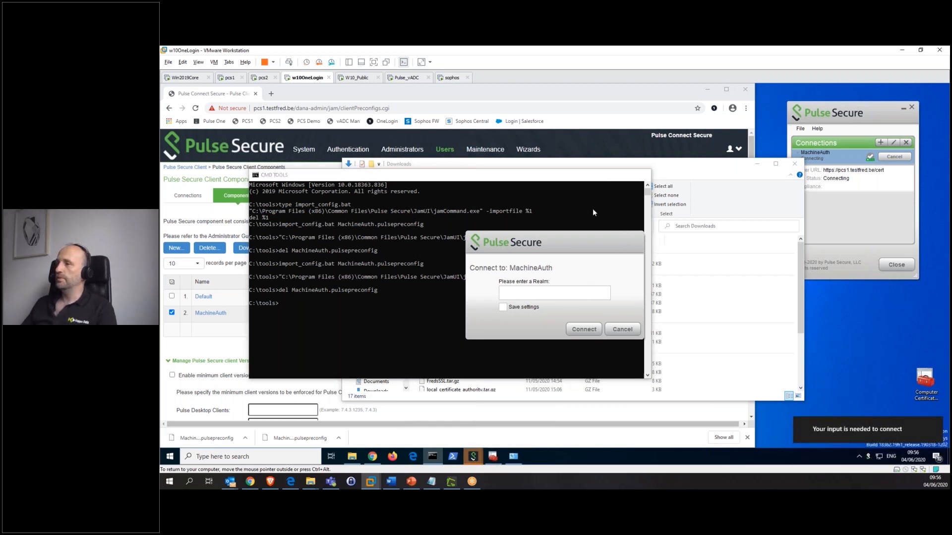
left_click(757, 164)
Cancel the client's realm prompt, and save the */cert/ sign-in policy with users picking from a realm list containing only MachineCert.
mouse_move(352, 157)
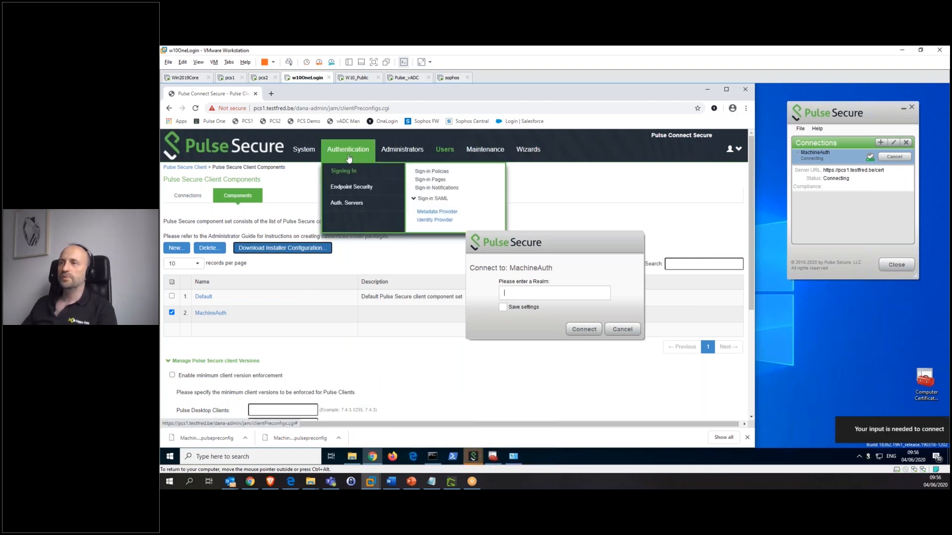
left_click(431, 171)
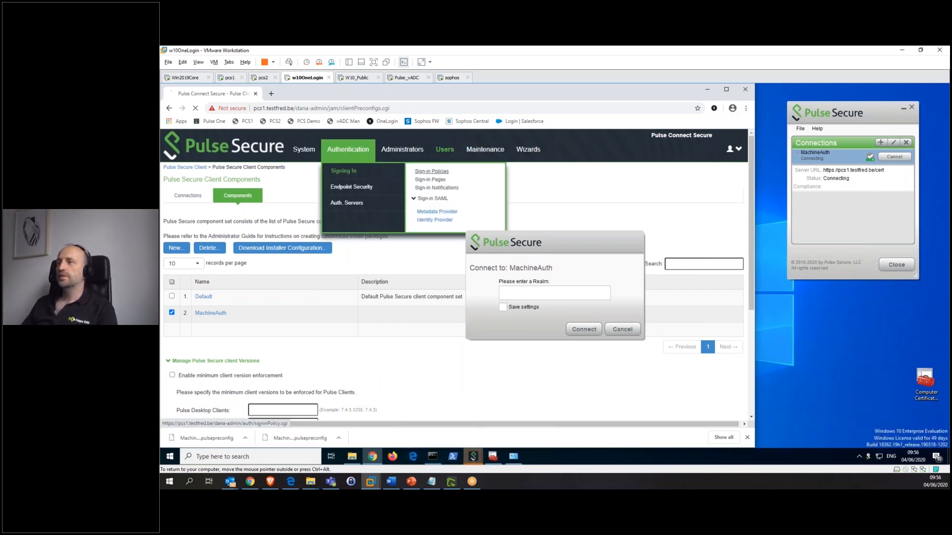
left_click(622, 329)
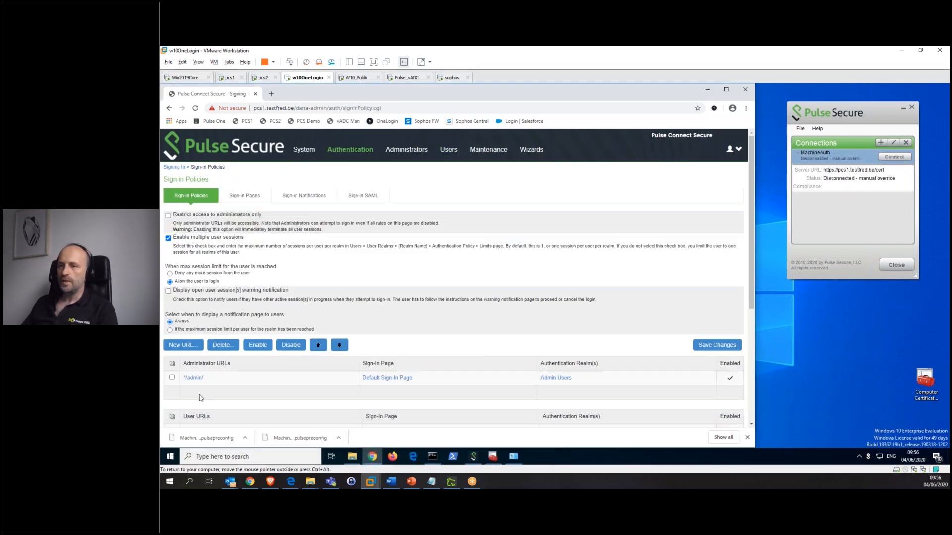
scroll(199, 395, "down", 3)
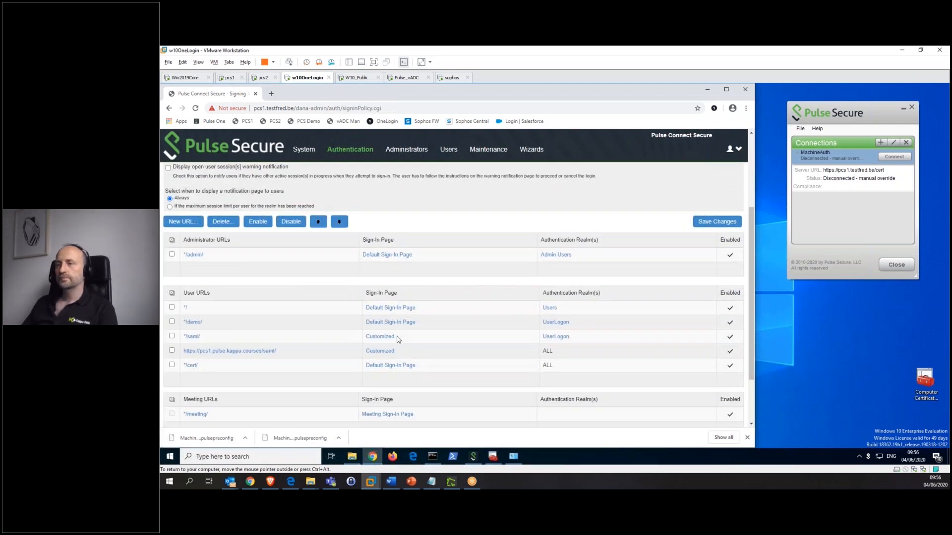
left_click(188, 366)
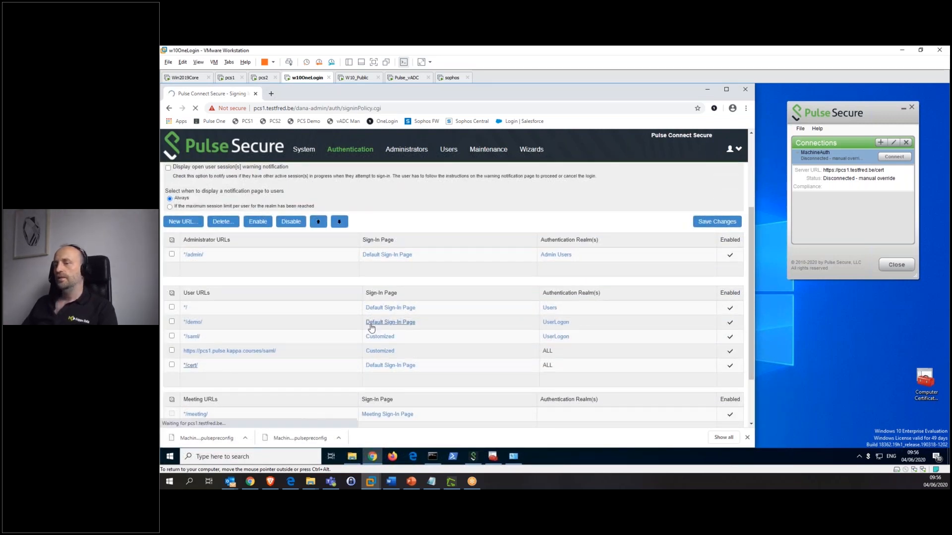
scroll(353, 332, "down", 2)
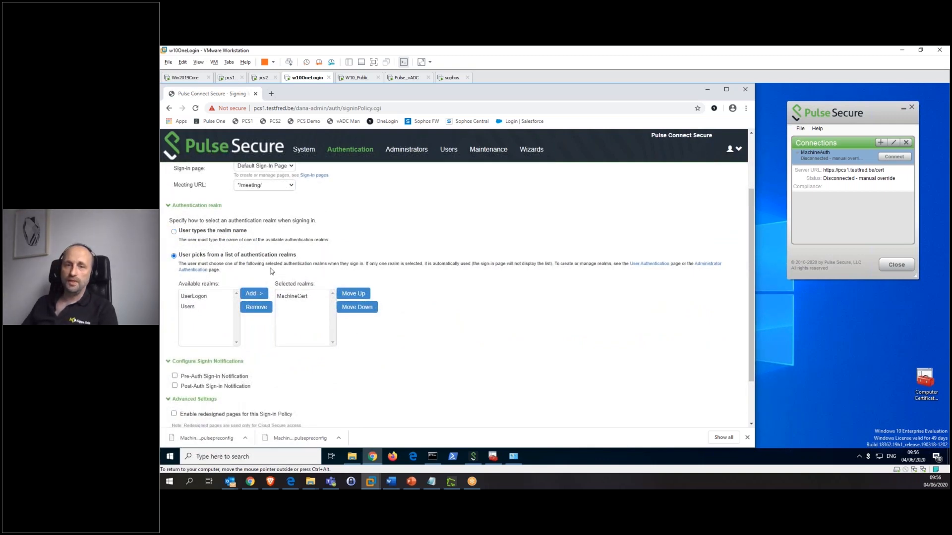
left_click_drag(186, 257, 179, 257)
left_click_drag(323, 258, 309, 261)
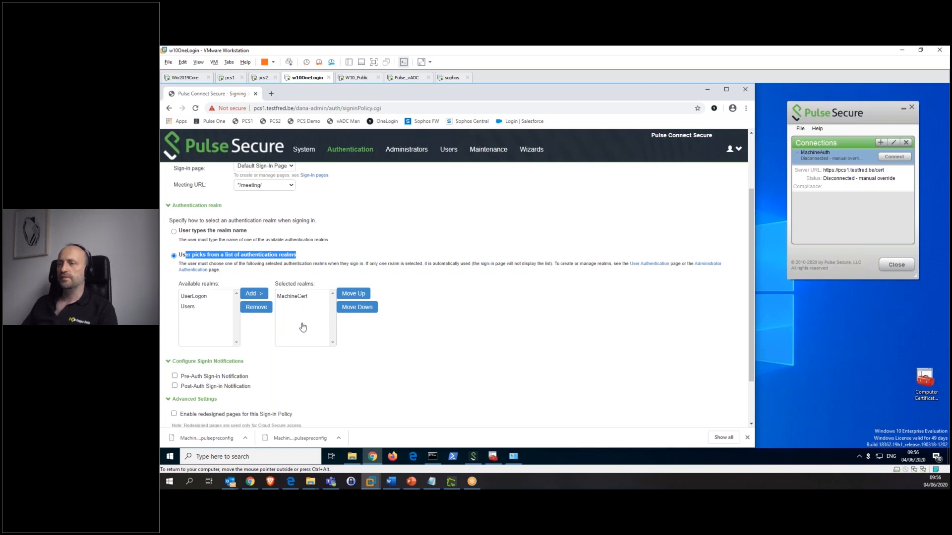
scroll(304, 340, "down", 3)
left_click(205, 380)
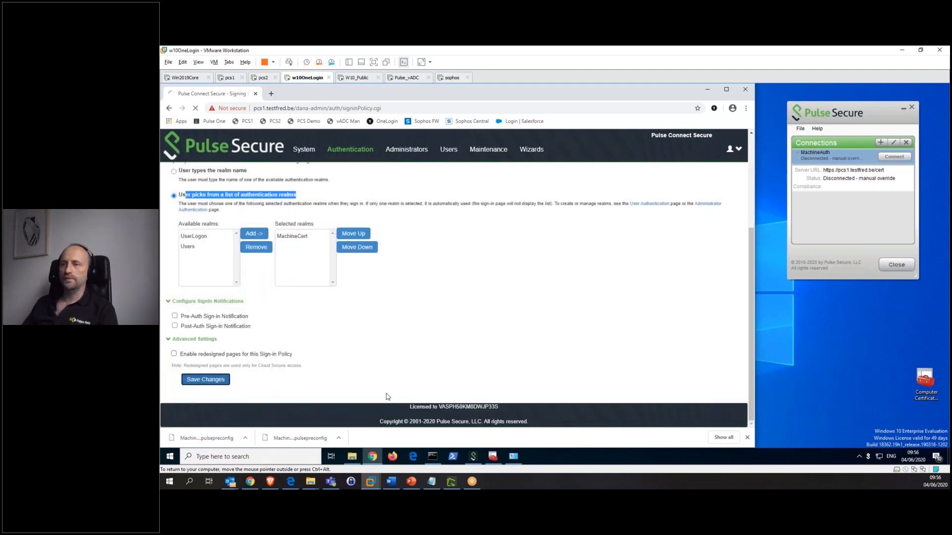
Connect the MachineAuth connection in the Pulse client and switch to the Computer Certificates console.
left_click(894, 157)
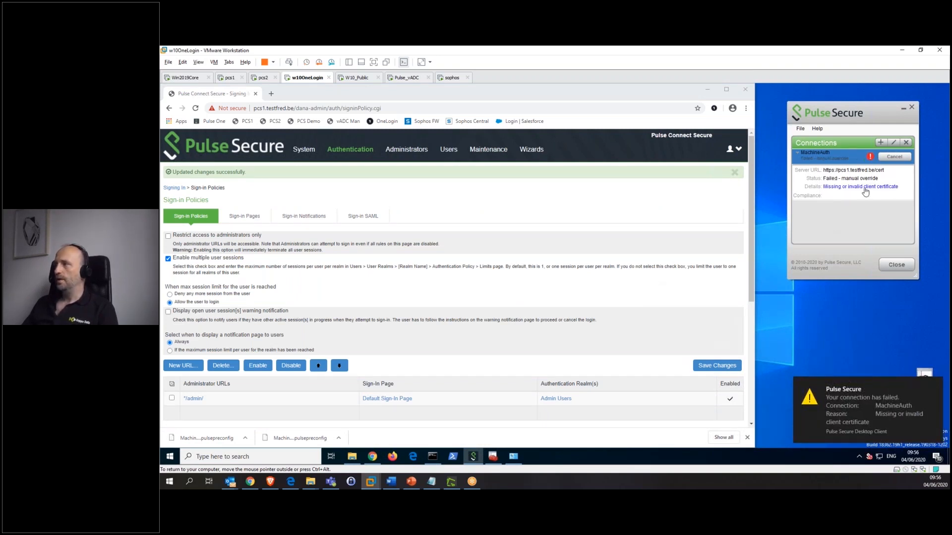
left_click(494, 459)
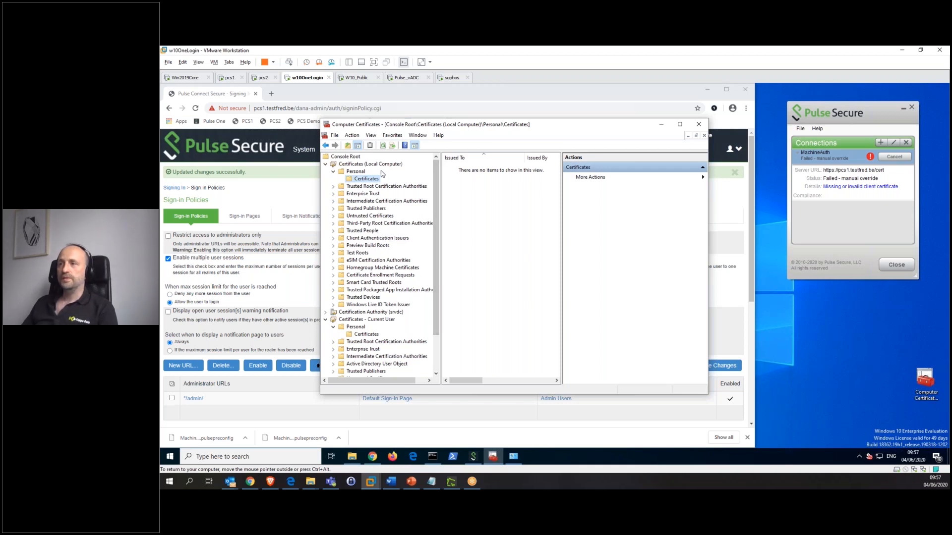
left_click(335, 136)
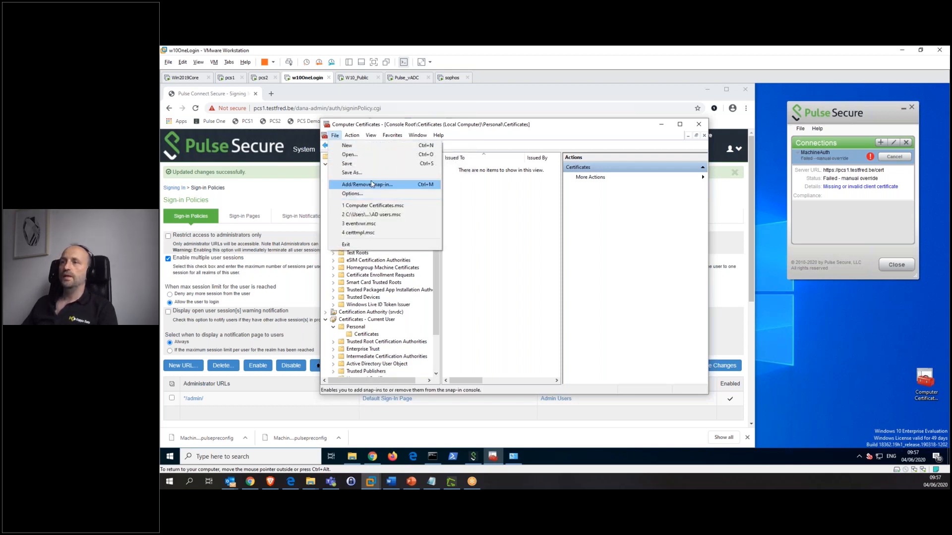
left_click(475, 200)
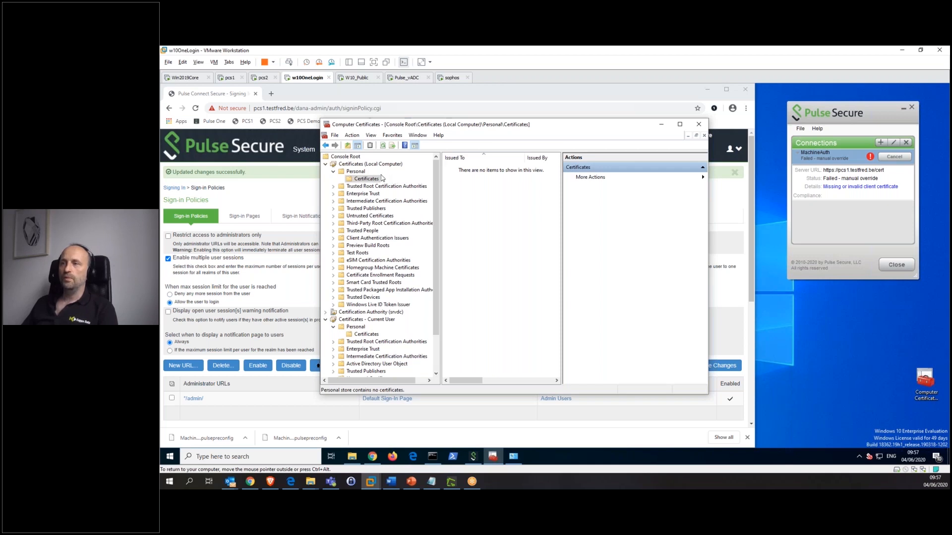
Enroll a Computer certificate in the Local Computer personal store through the Active Directory Enrollment Policy.
right_click(373, 182)
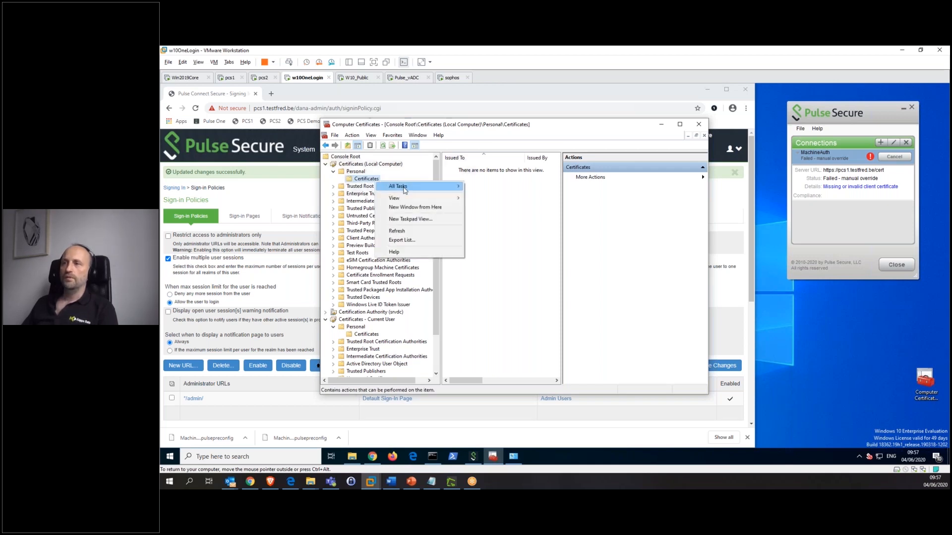
mouse_move(404, 187)
left_click(524, 188)
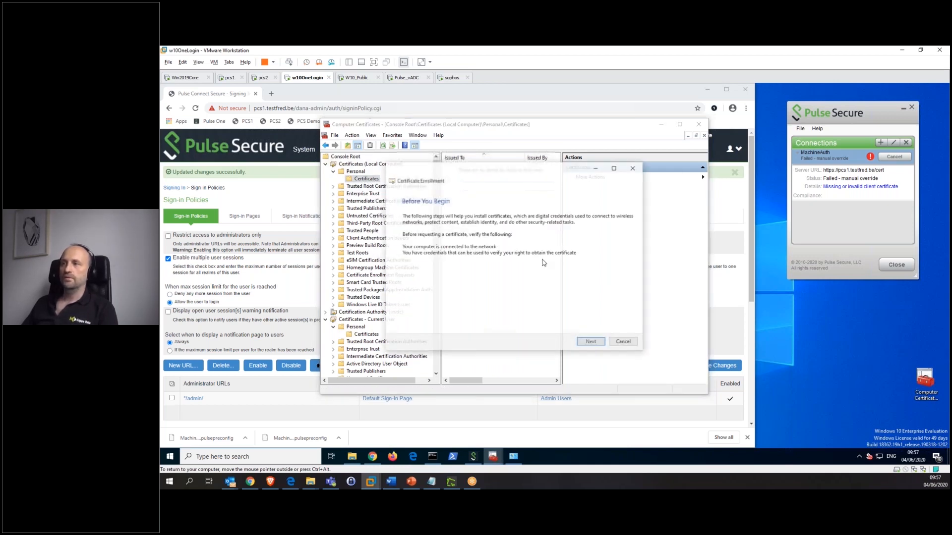
left_click(587, 341)
left_click(588, 341)
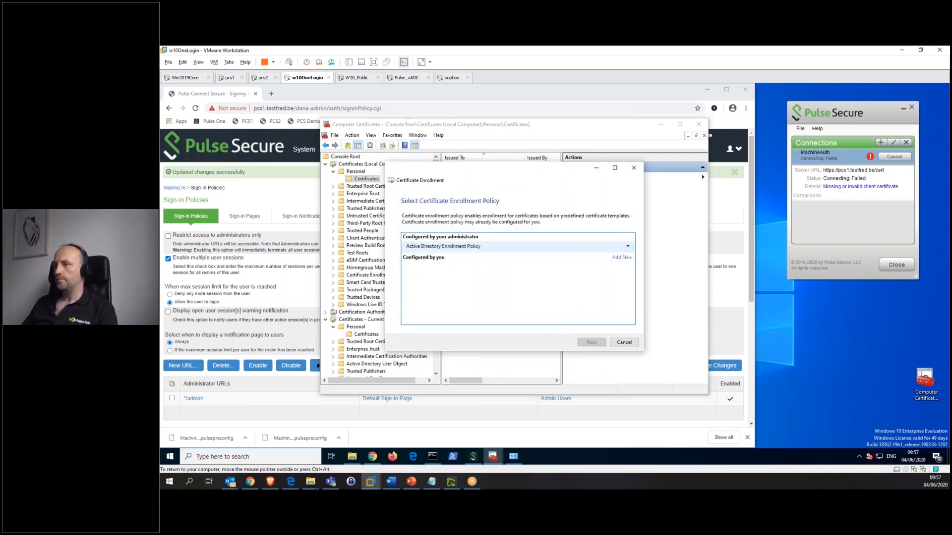
left_click(409, 248)
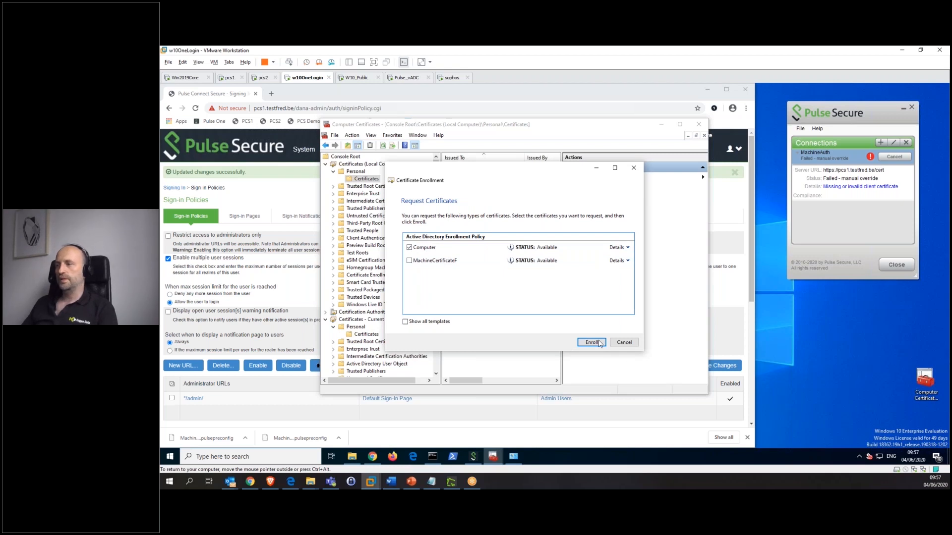
left_click(590, 342)
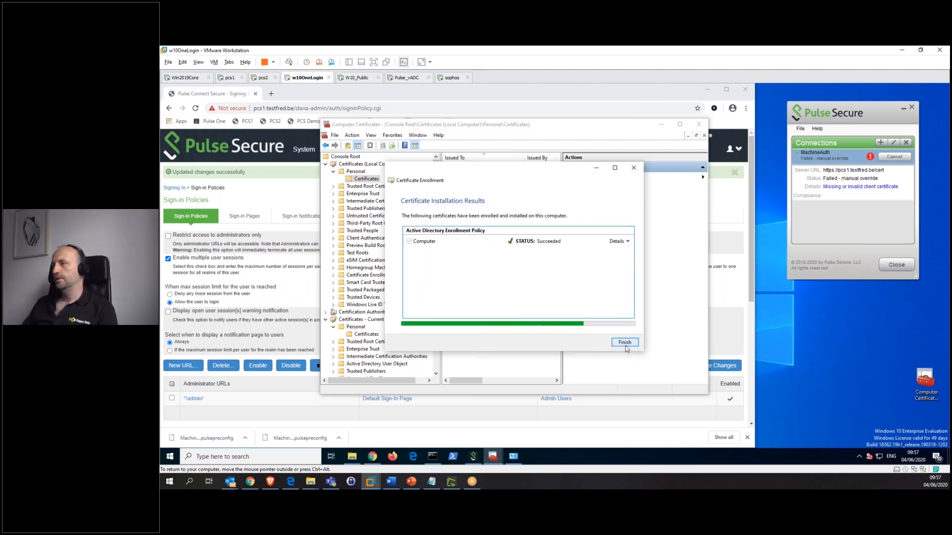
left_click(625, 343)
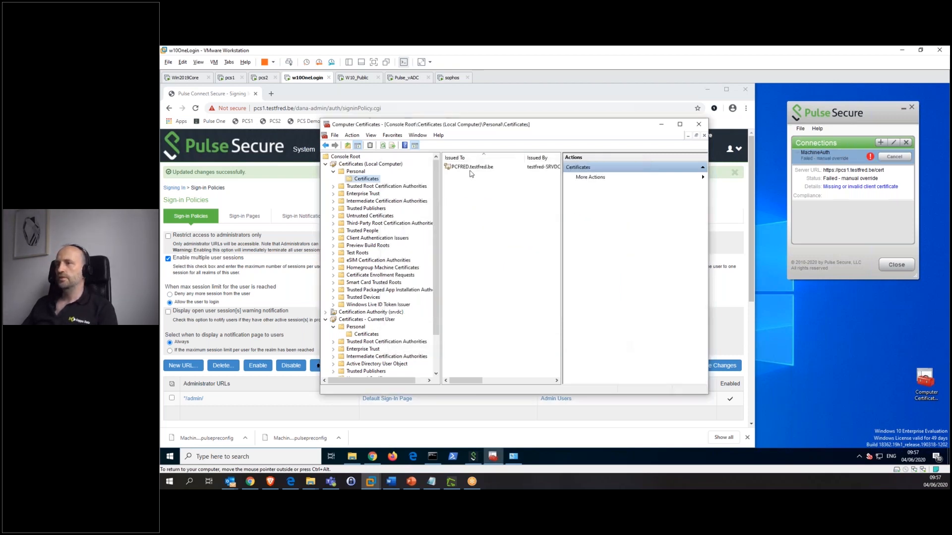
Enroll a User certificate in the Current User personal store through the Active Directory Enrollment Policy.
left_click(376, 336)
right_click(364, 335)
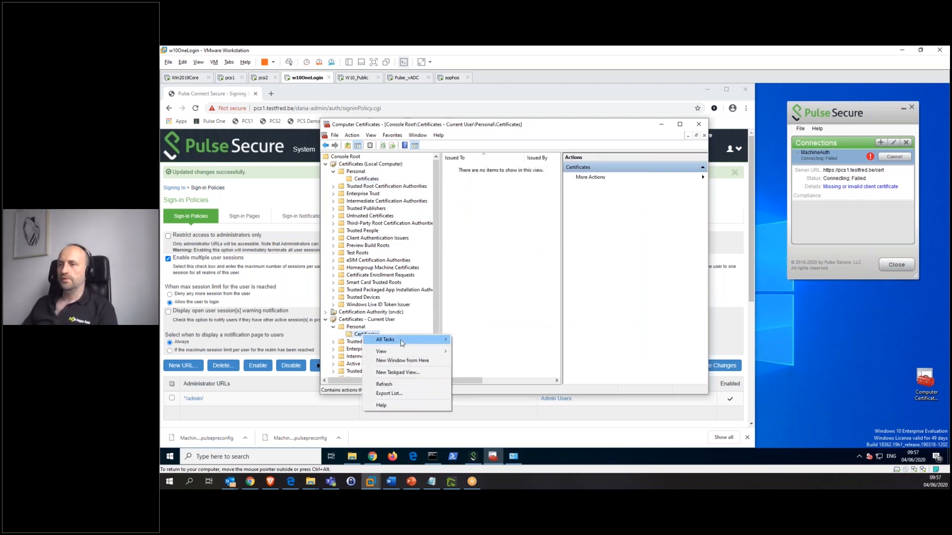
mouse_move(402, 343)
left_click(490, 340)
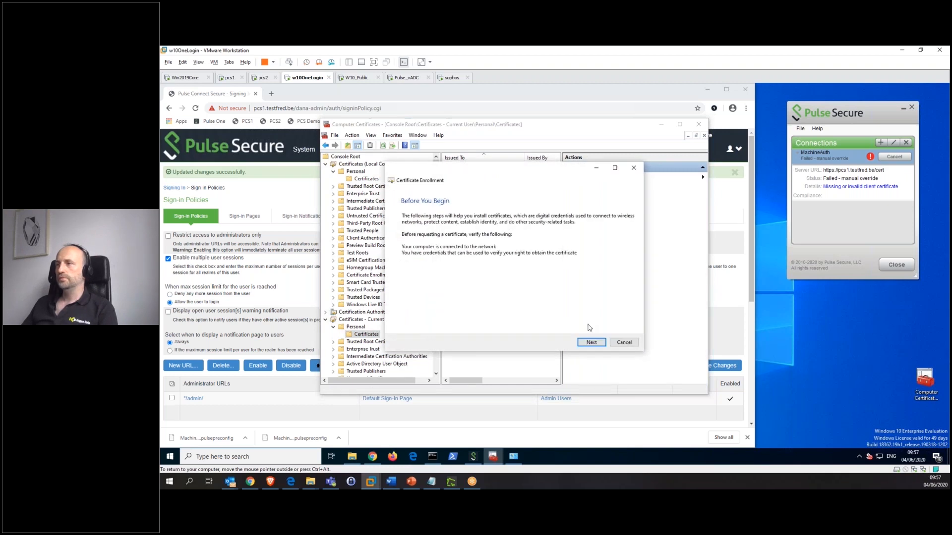
left_click(589, 342)
left_click(589, 342)
left_click(409, 287)
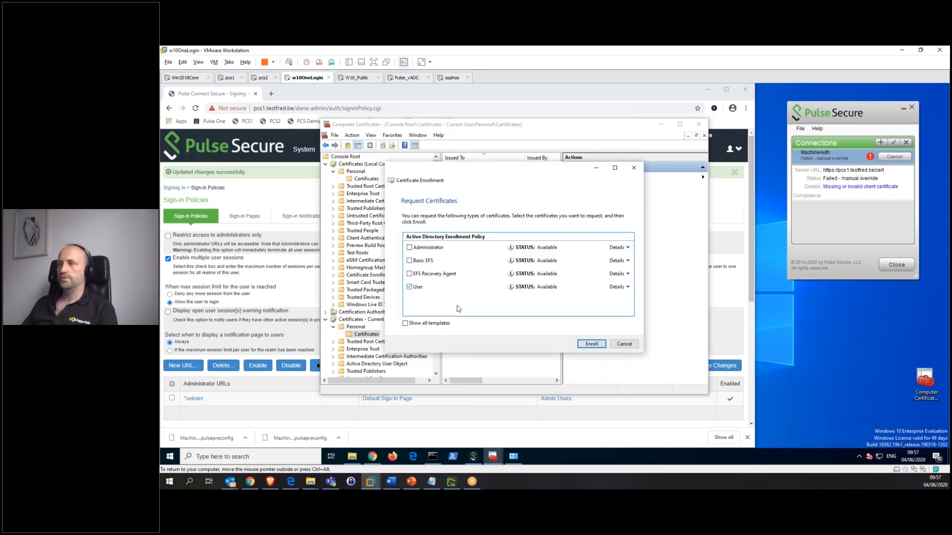
left_click(595, 346)
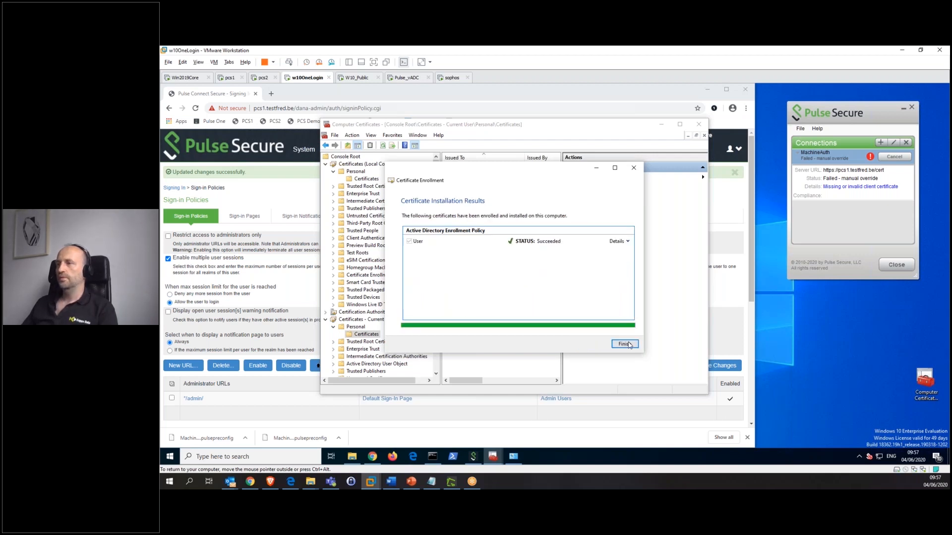
left_click(624, 345)
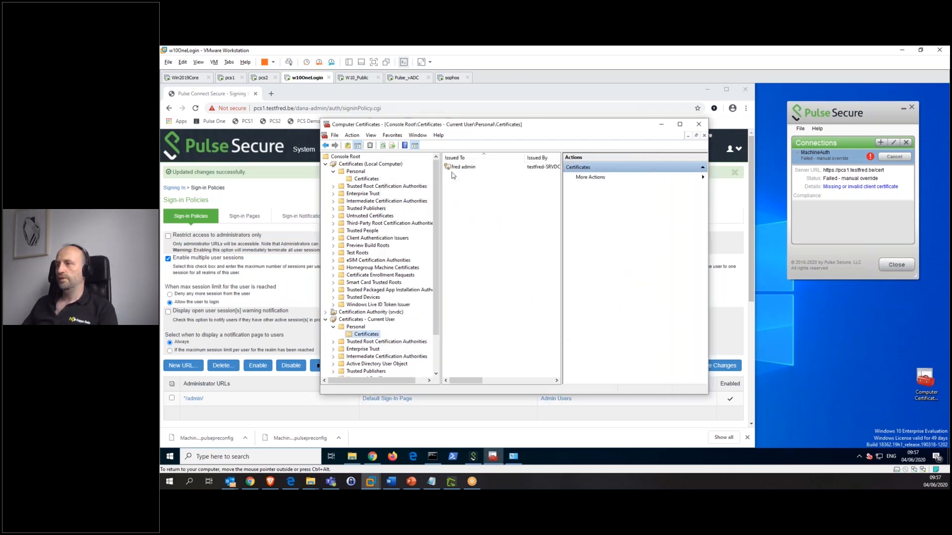
Retry the MachineAuth connection in the Pulse client and check its session's realm and role on the W10_Public VM's Active Users page.
left_click(896, 157)
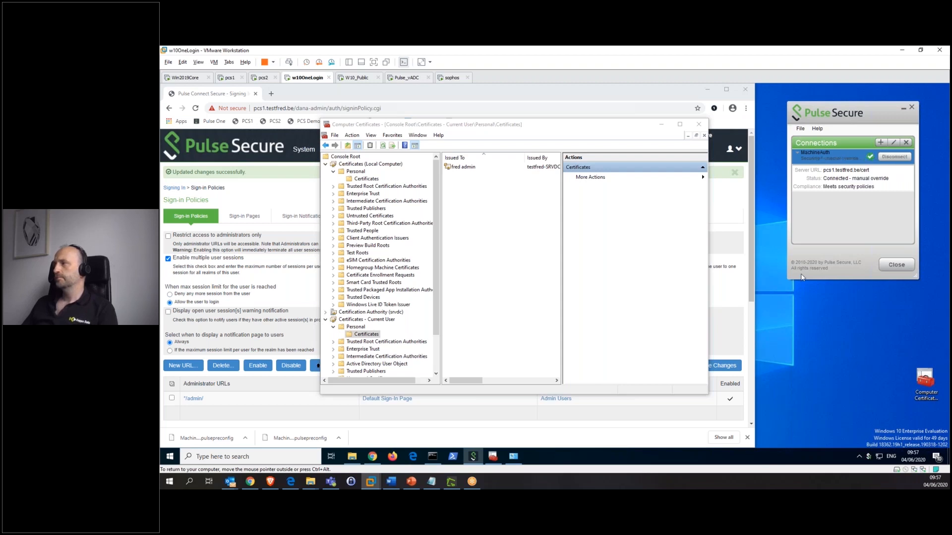
left_click(355, 77)
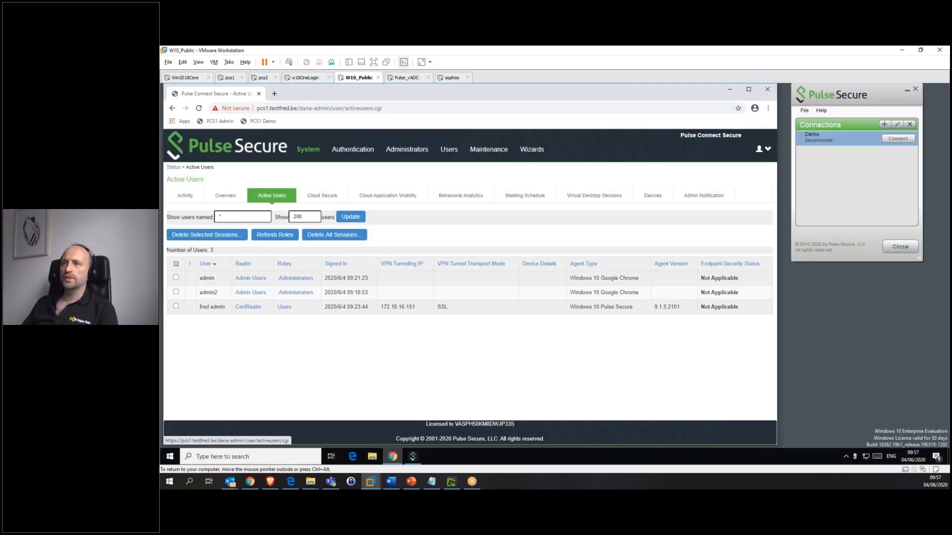
left_click(279, 201)
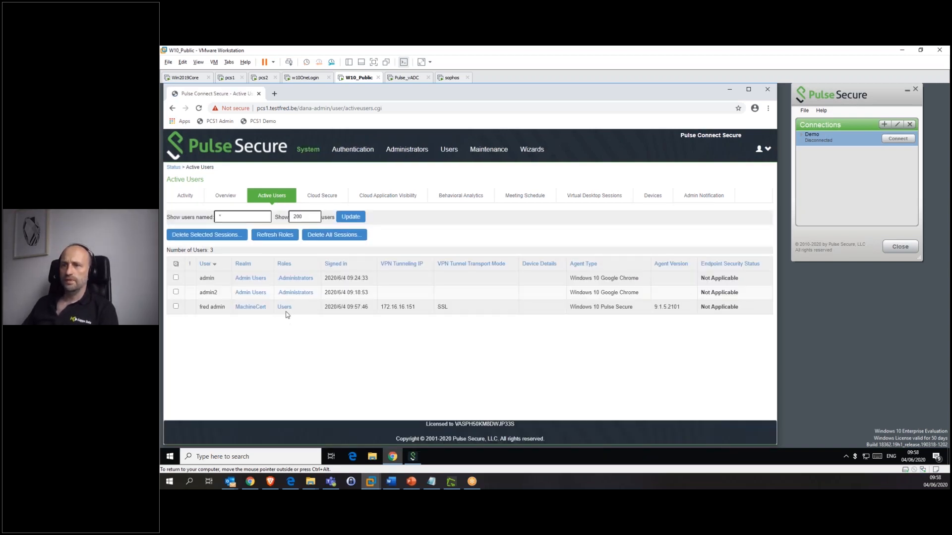
left_click_drag(296, 308, 228, 306)
left_click(220, 323)
left_click(233, 334)
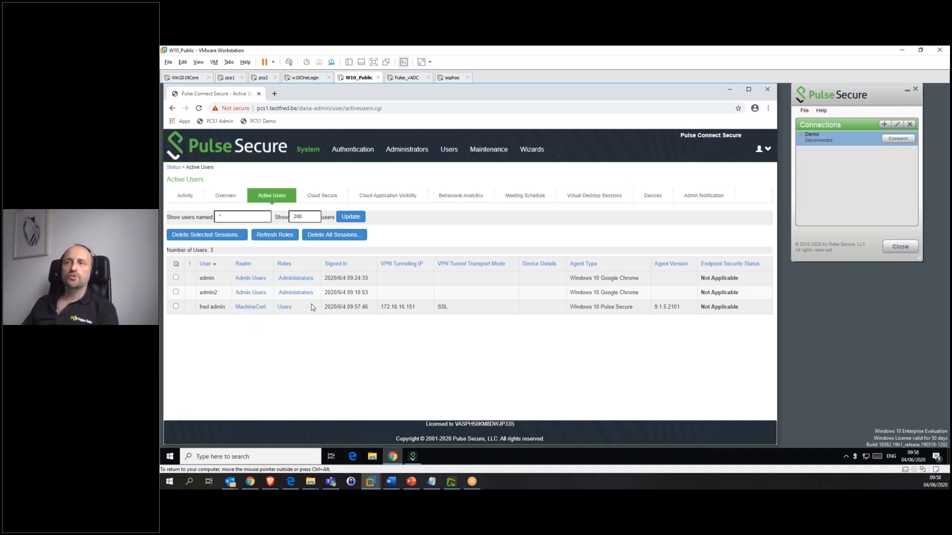
Switch back to the w10OneLogin VM and restart Windows.
left_click(306, 78)
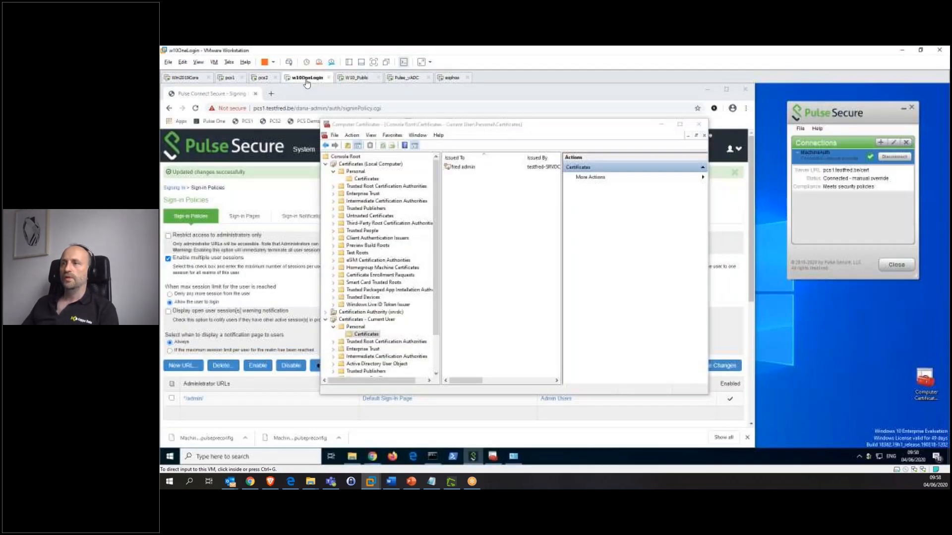
left_click(172, 456)
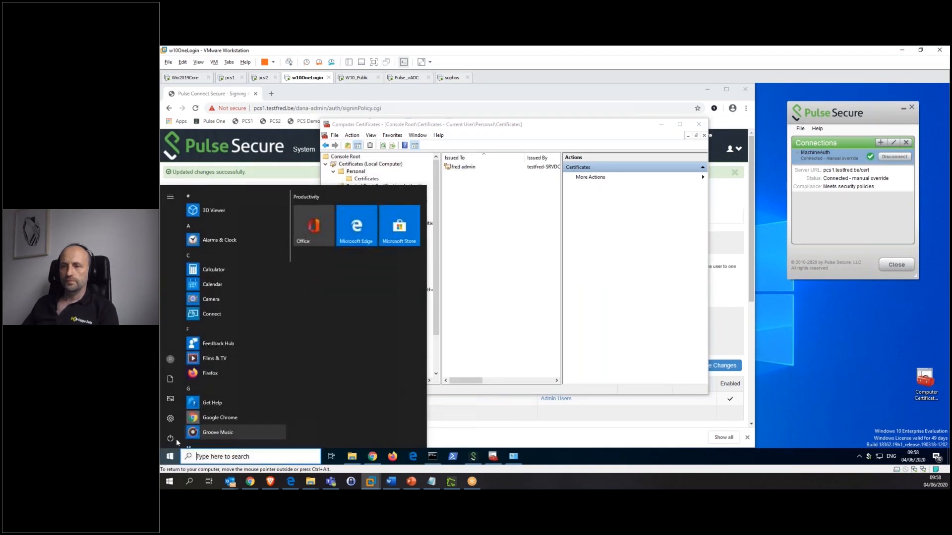
left_click(170, 438)
left_click(199, 419)
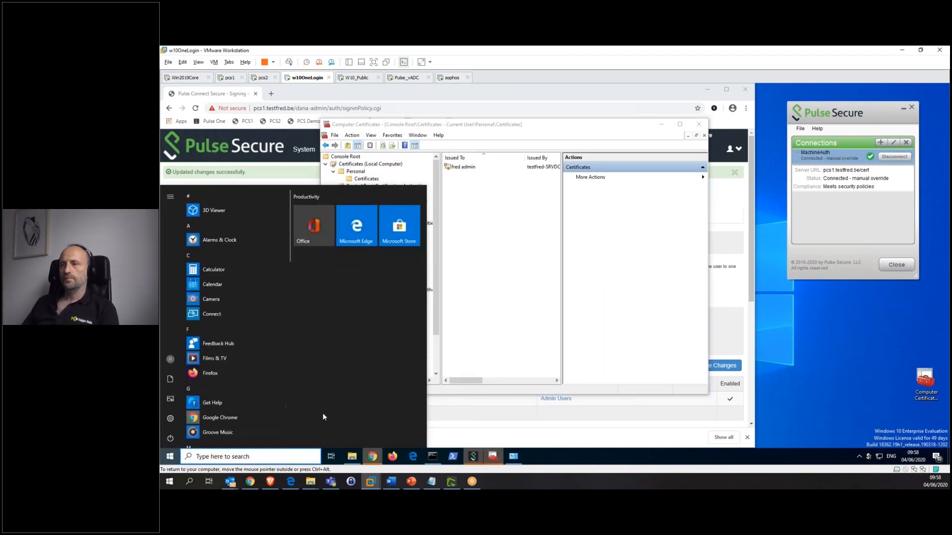
Reload the Active Users list on W10_Public during the w10OneLogin restart and examine the computer's MachineCert session.
left_click(360, 80)
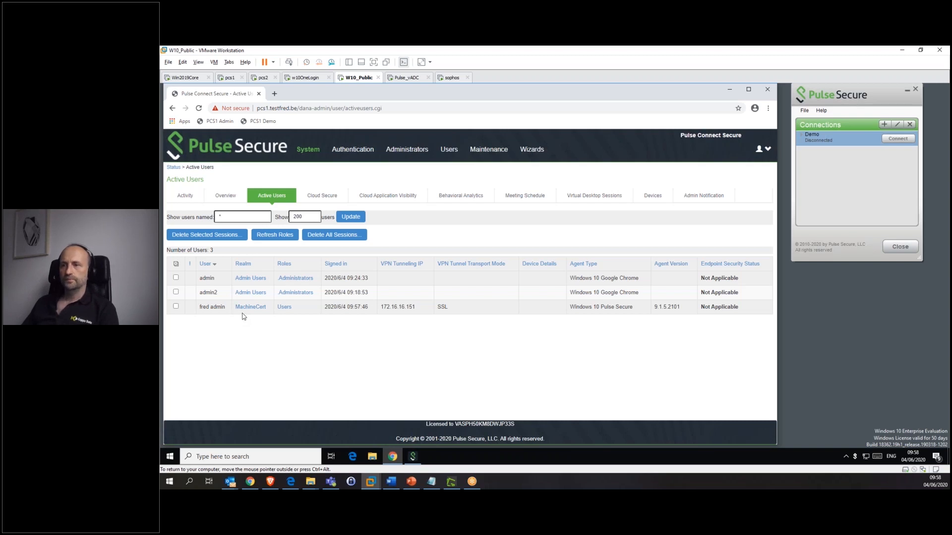
left_click(276, 197)
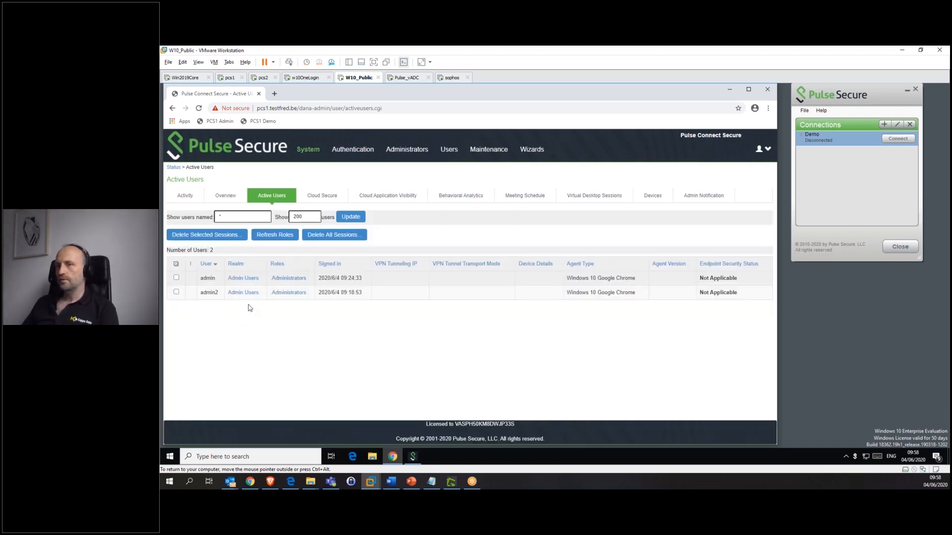
left_click(305, 77)
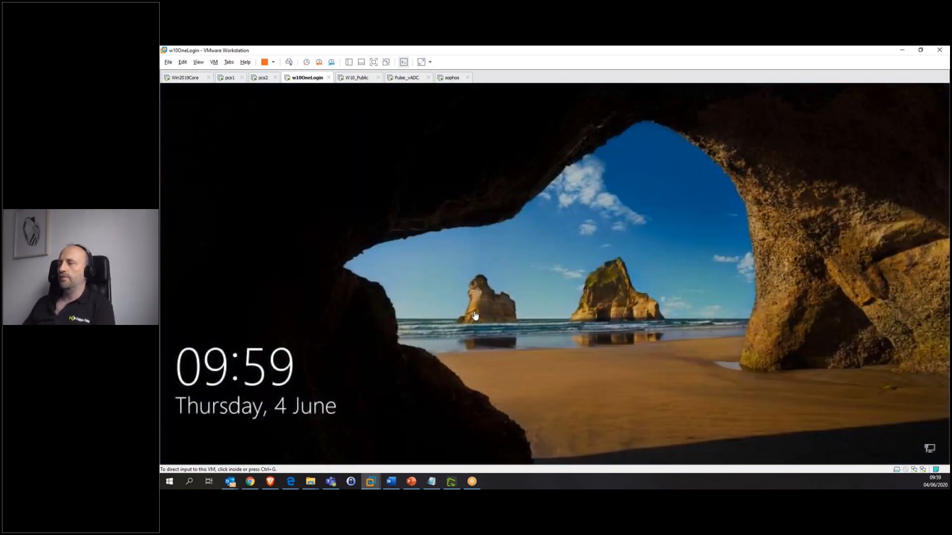
left_click(361, 77)
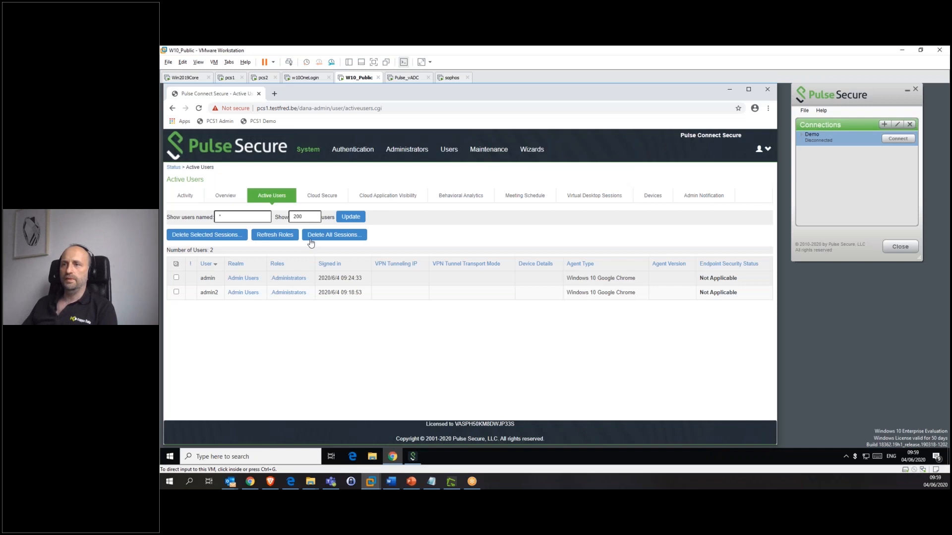
left_click(357, 220)
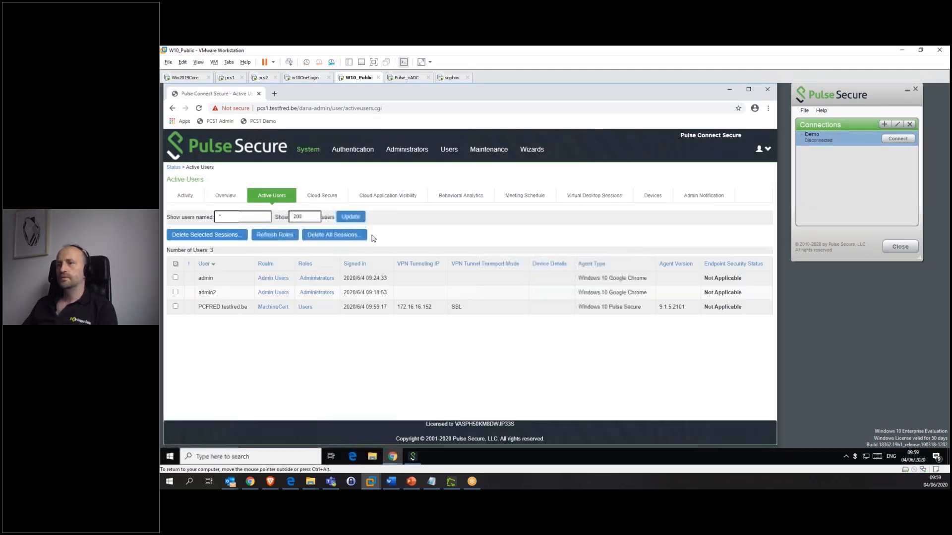
left_click_drag(247, 308, 202, 309)
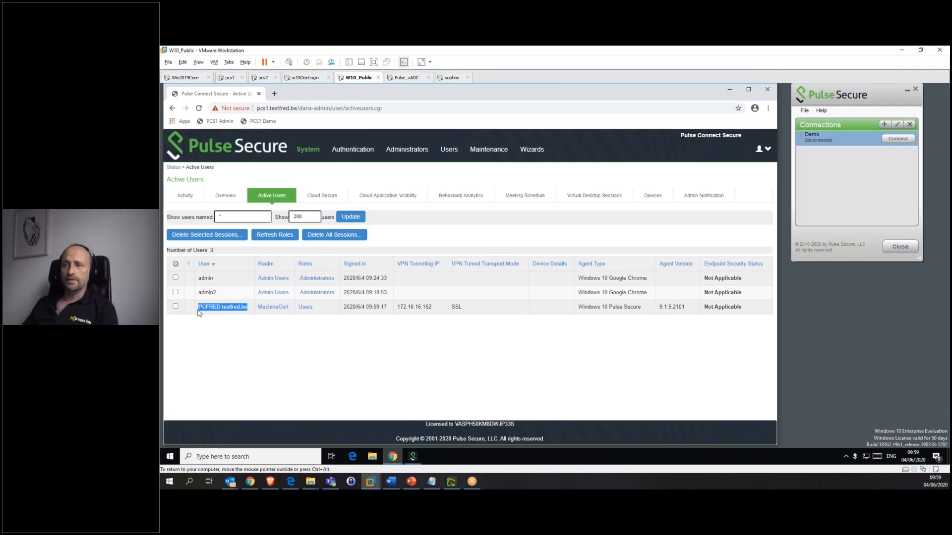
Sign in to Windows on w10OneLogin by entering the account password.
left_click(304, 78)
left_click(555, 274)
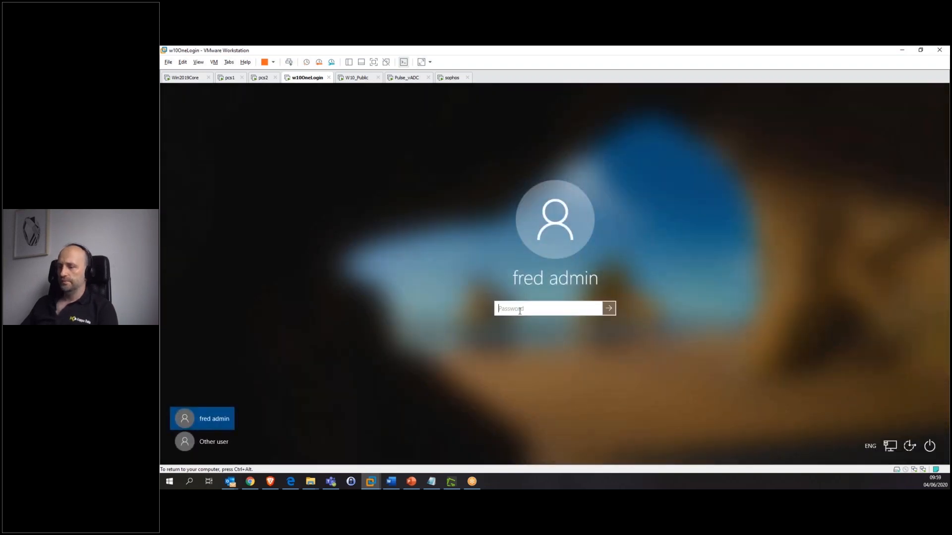
type("p")
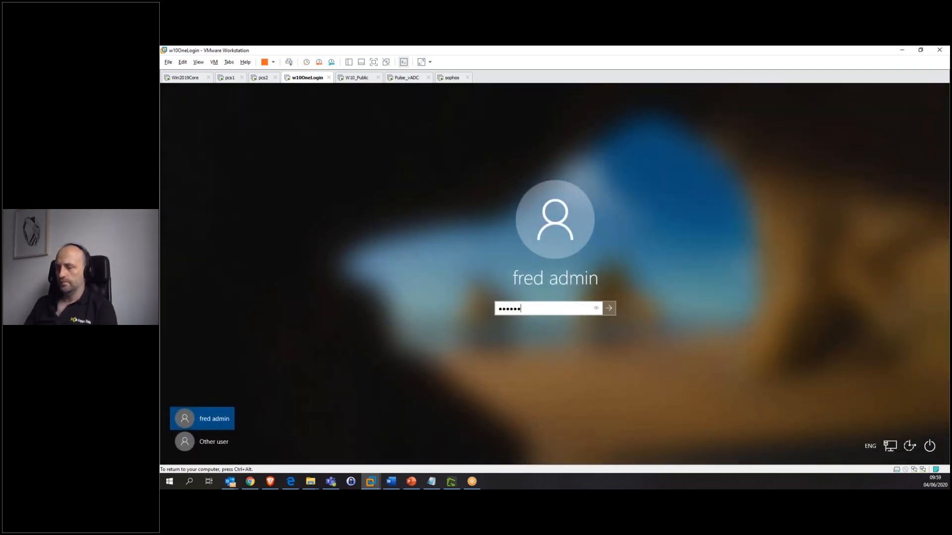
key("Return")
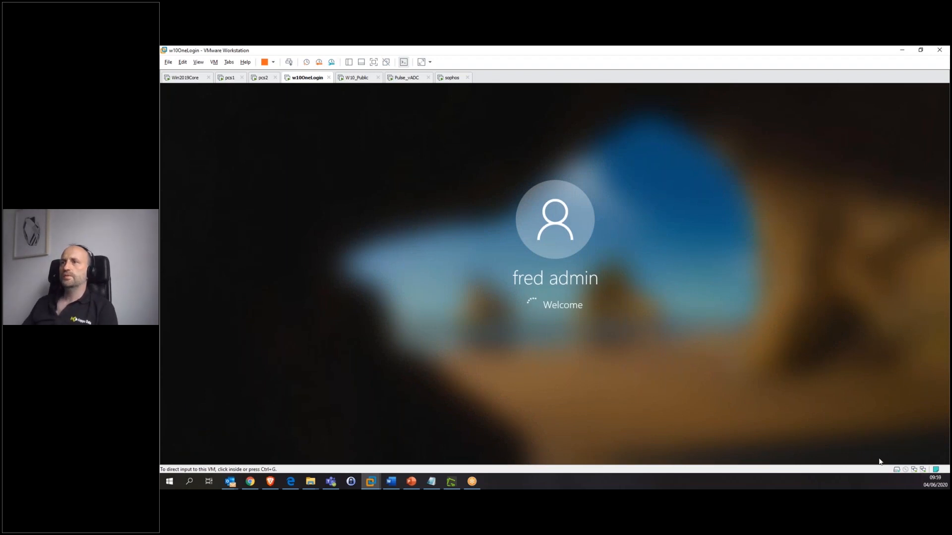
Monitor the w10OneLogin sign-in and update the Active Users list on W10_Public to check which identity holds the MachineCert session.
left_click(358, 78)
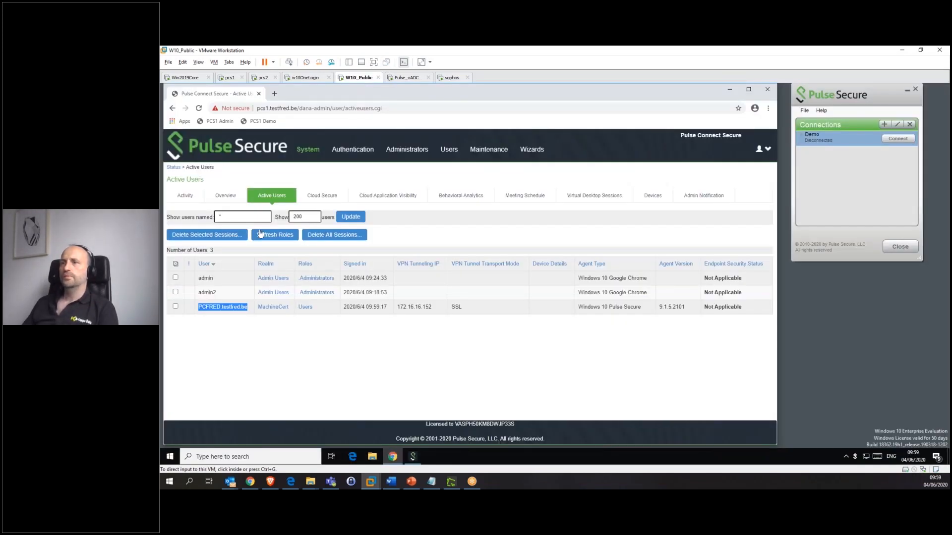
left_click(351, 219)
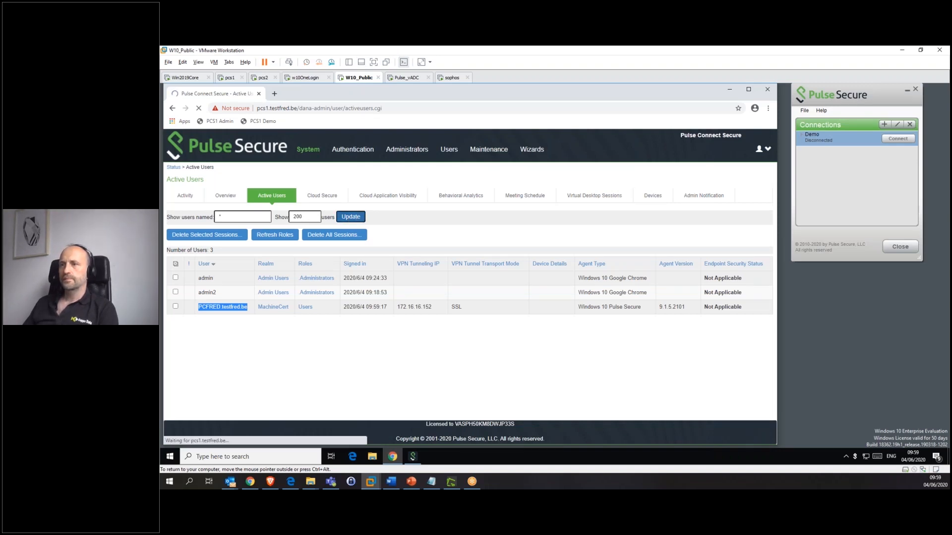
left_click(352, 219)
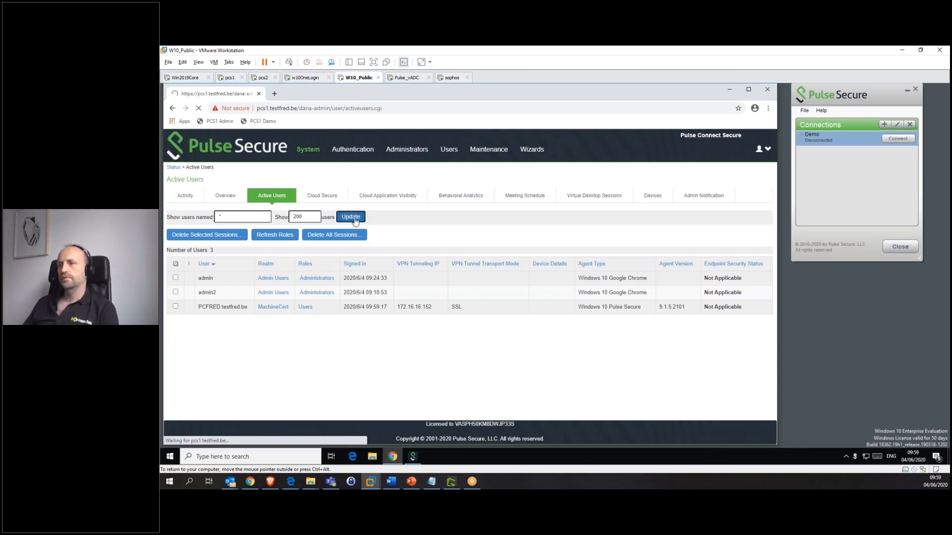
left_click(351, 218)
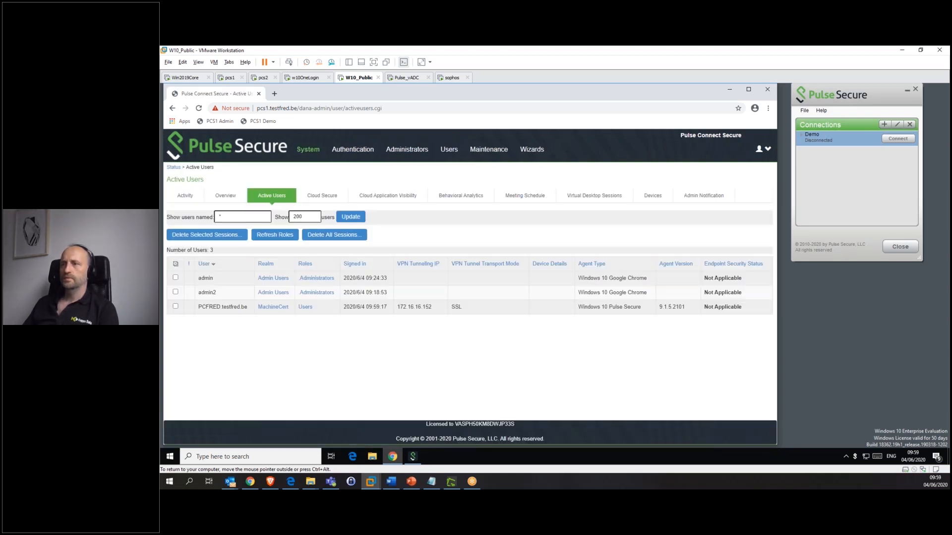
left_click(305, 78)
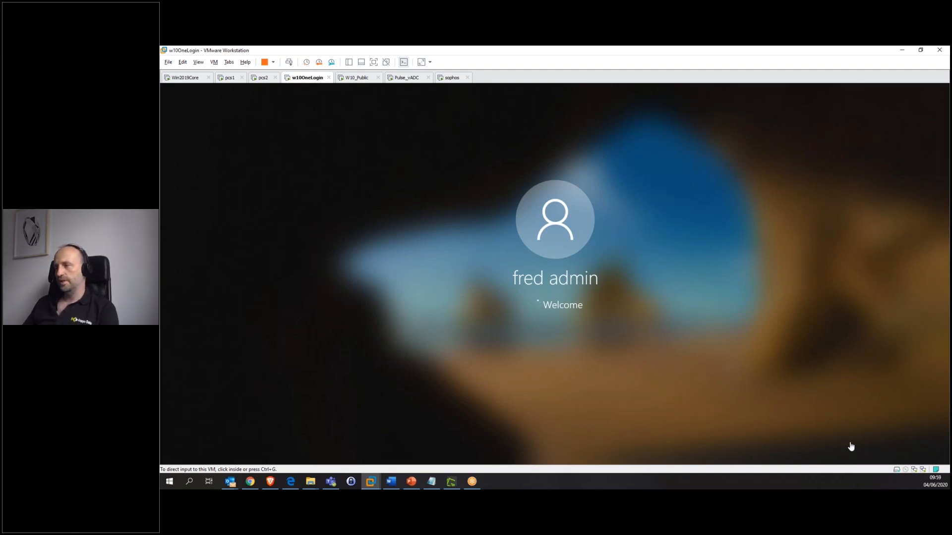
left_click(360, 78)
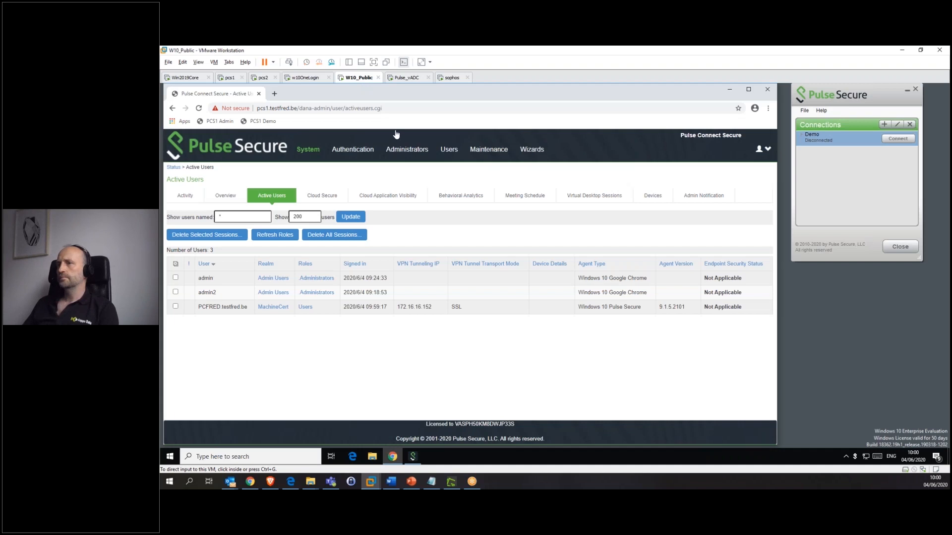
left_click(301, 77)
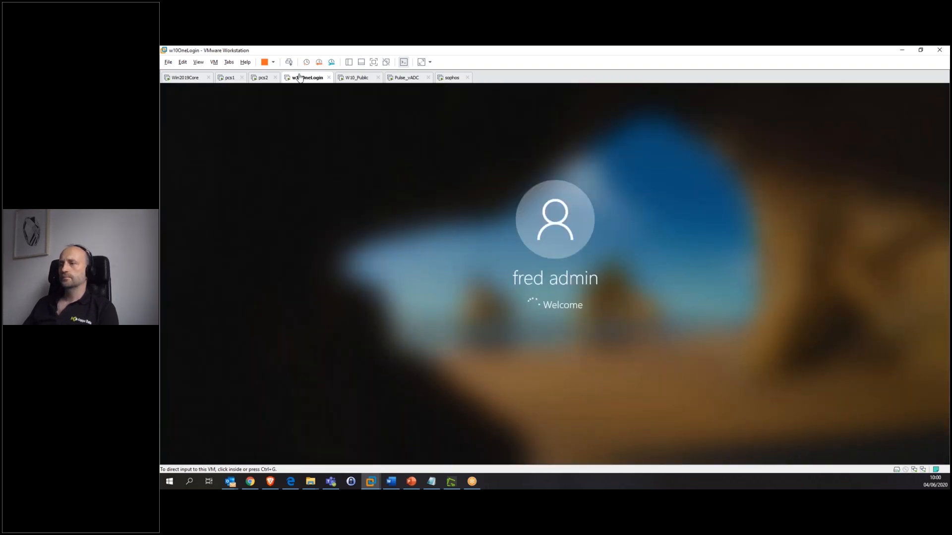
left_click(357, 78)
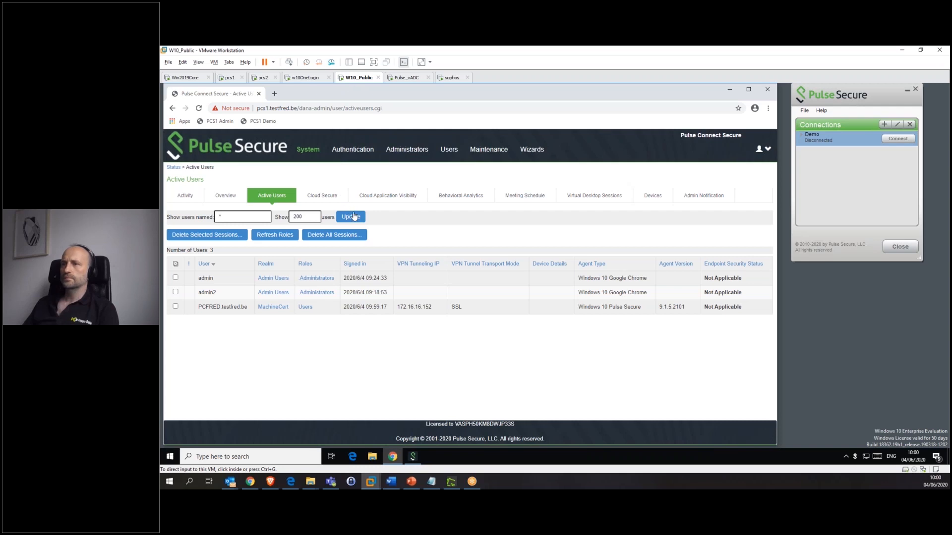
left_click(306, 79)
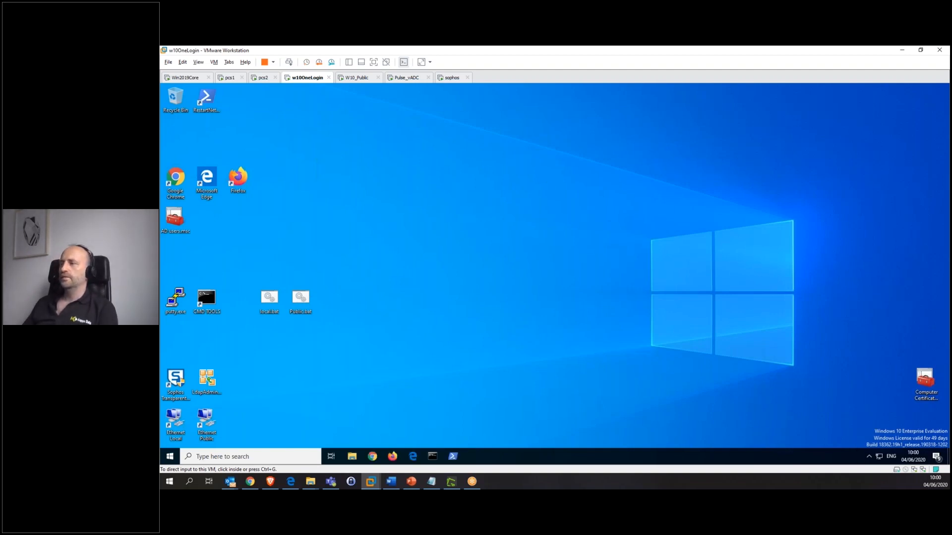
left_click(357, 77)
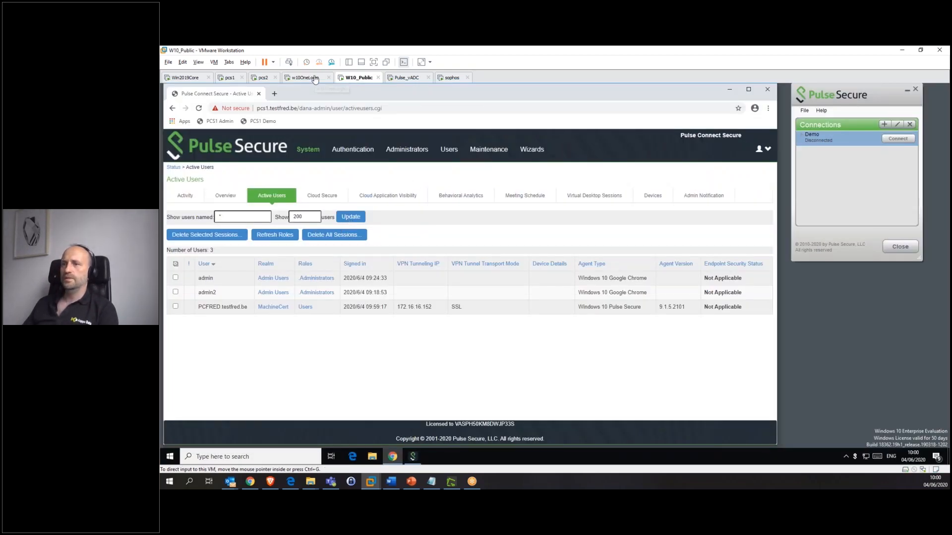
left_click(351, 222)
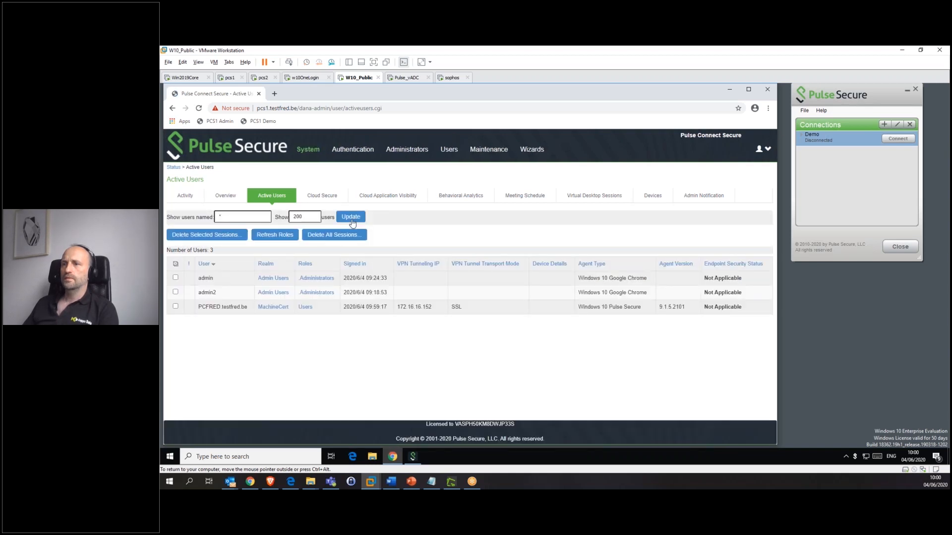
Open the Pulse Secure client on the w10OneLogin desktop to view the MachineAuth connection's status.
left_click(305, 78)
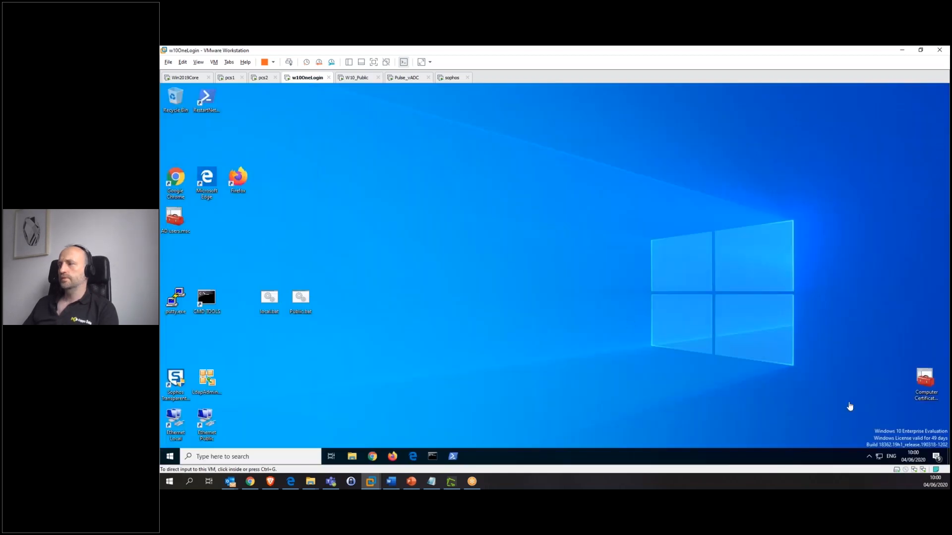
left_click(863, 460)
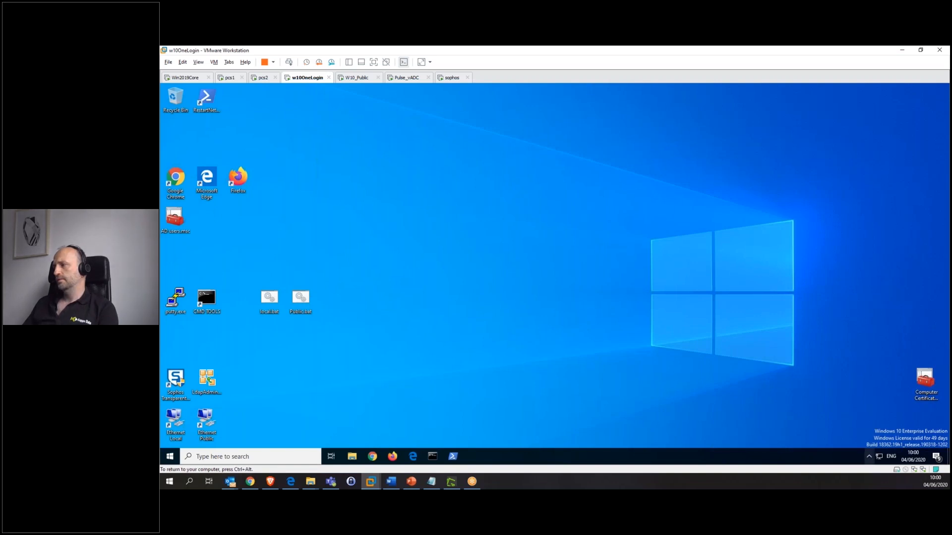
left_click(869, 456)
left_click(724, 368)
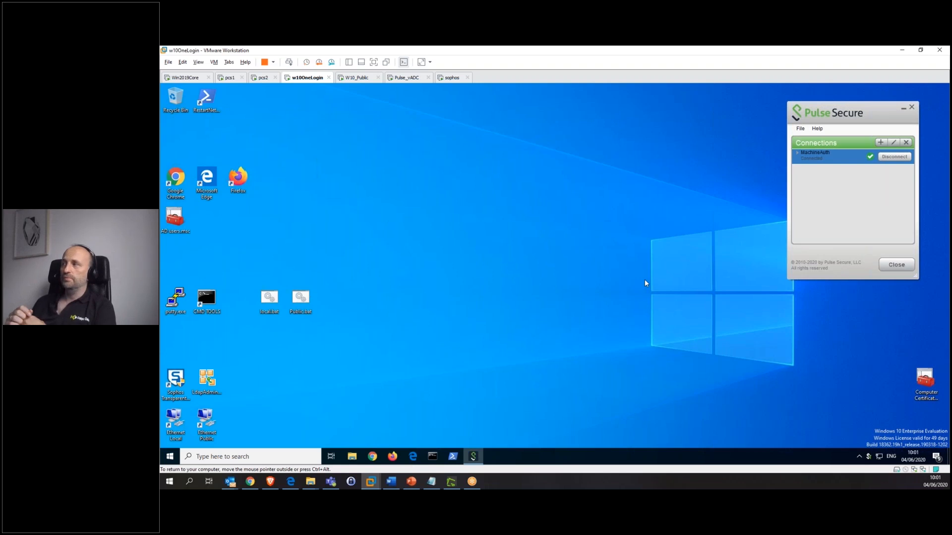
Update the Active Users list on W10_Public and examine the user name shown for the MachineCert session.
left_click(358, 78)
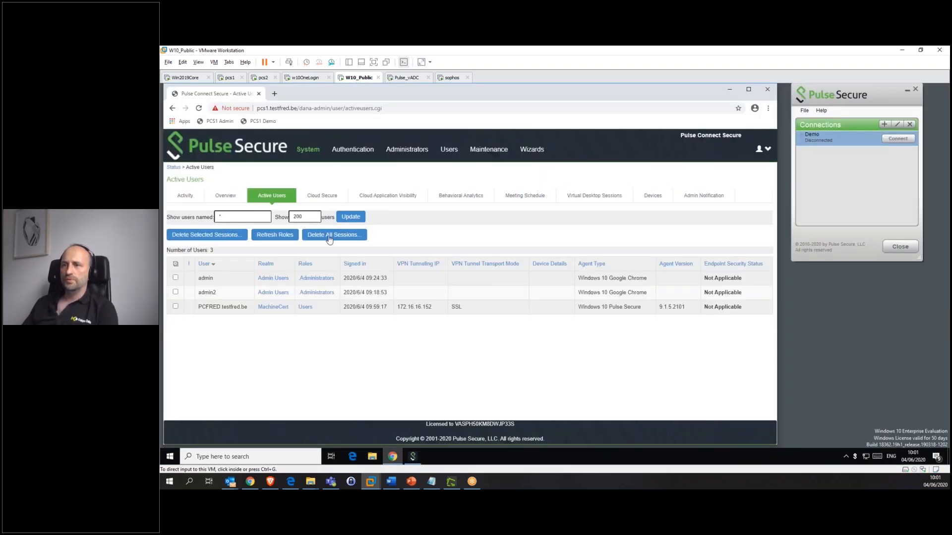
left_click(451, 335)
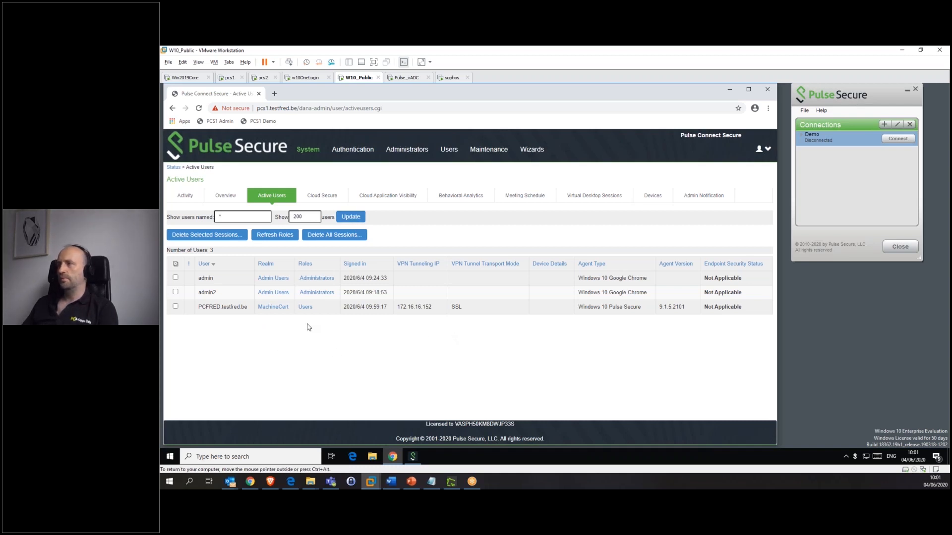
left_click(350, 218)
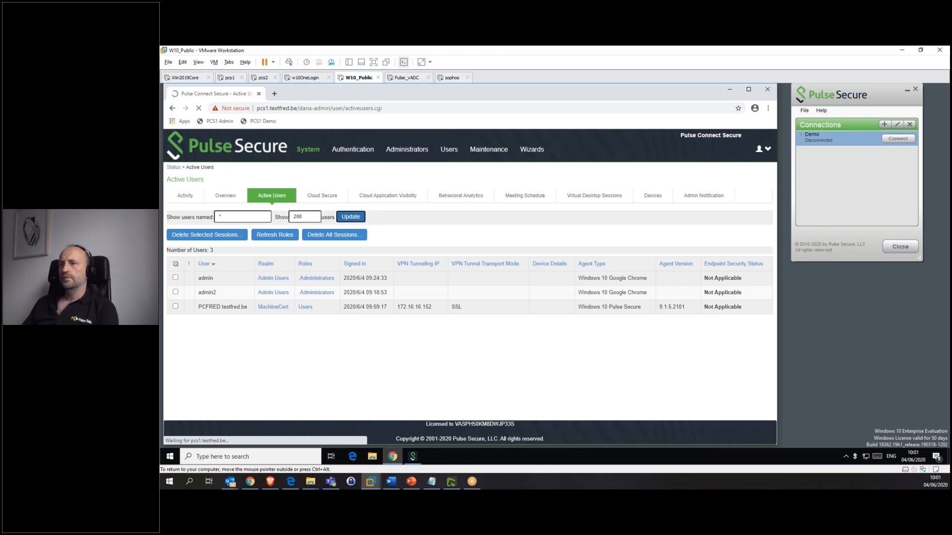
left_click_drag(200, 308, 227, 308)
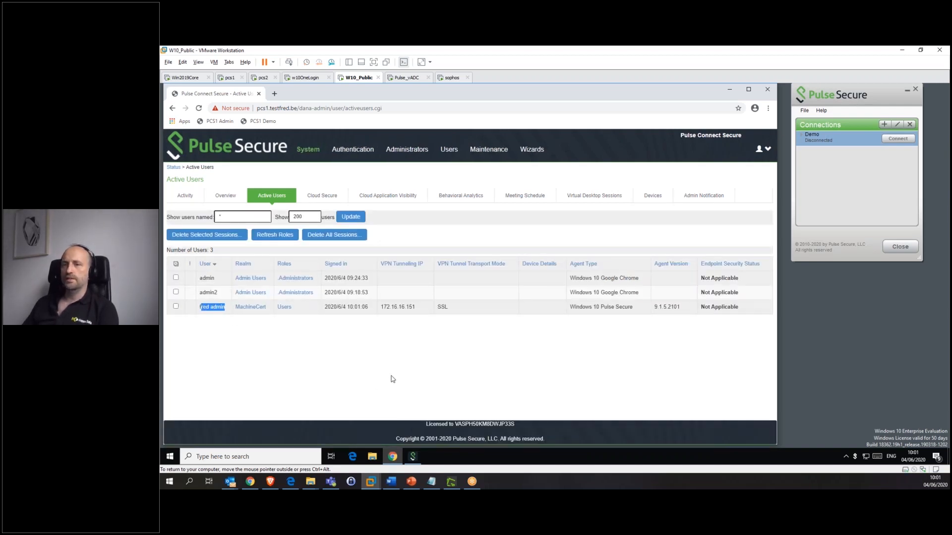